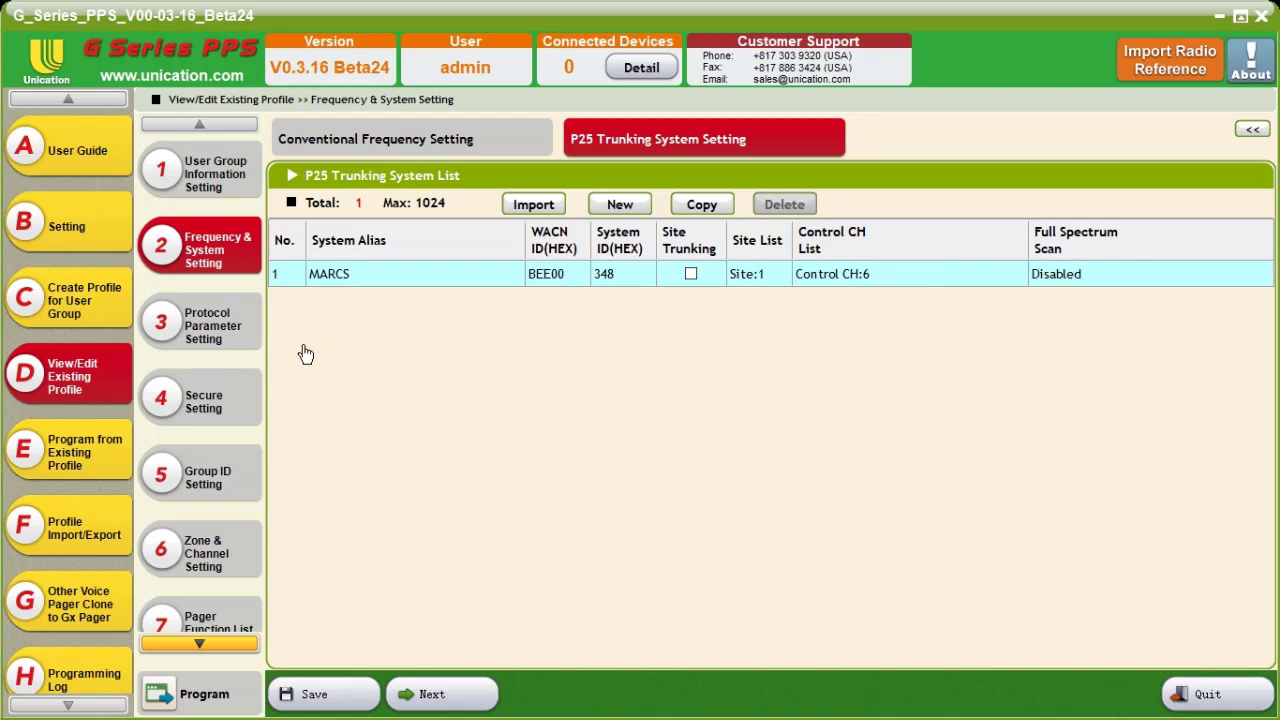
- Review the protocol types available for a new protocol in the Protocol Parameter Setting without adding one
click(250, 342)
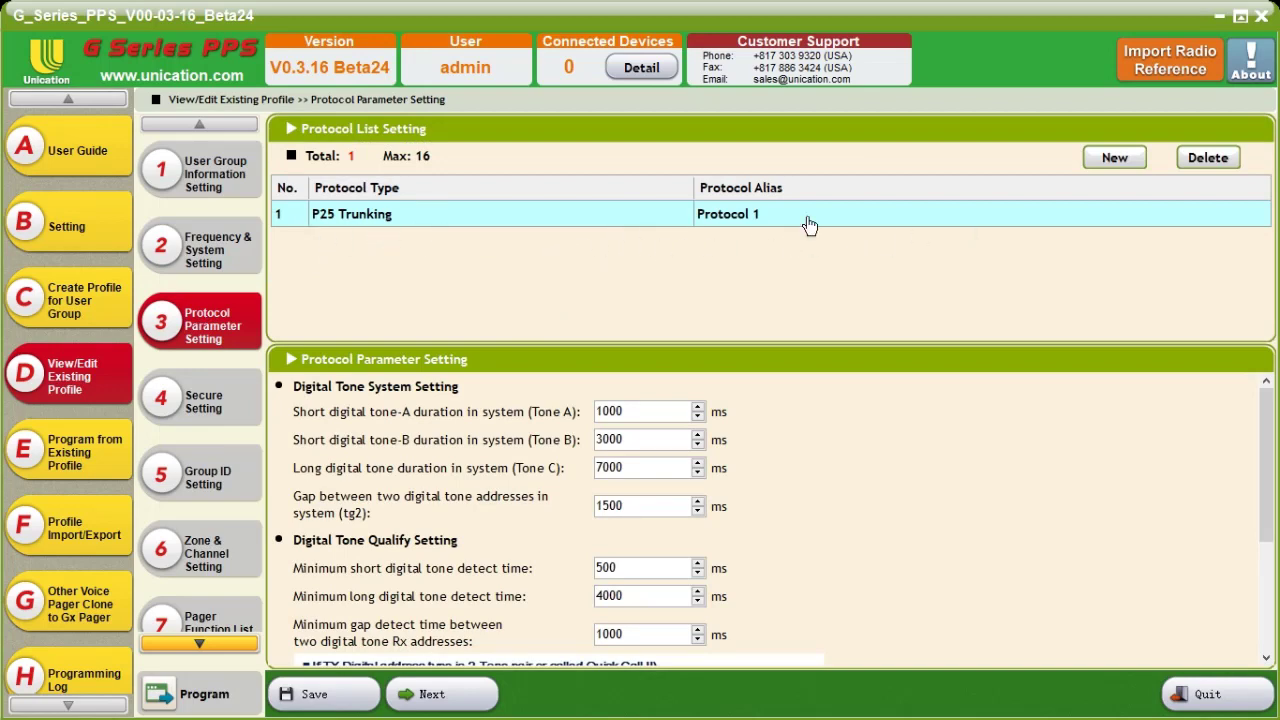
click(1116, 158)
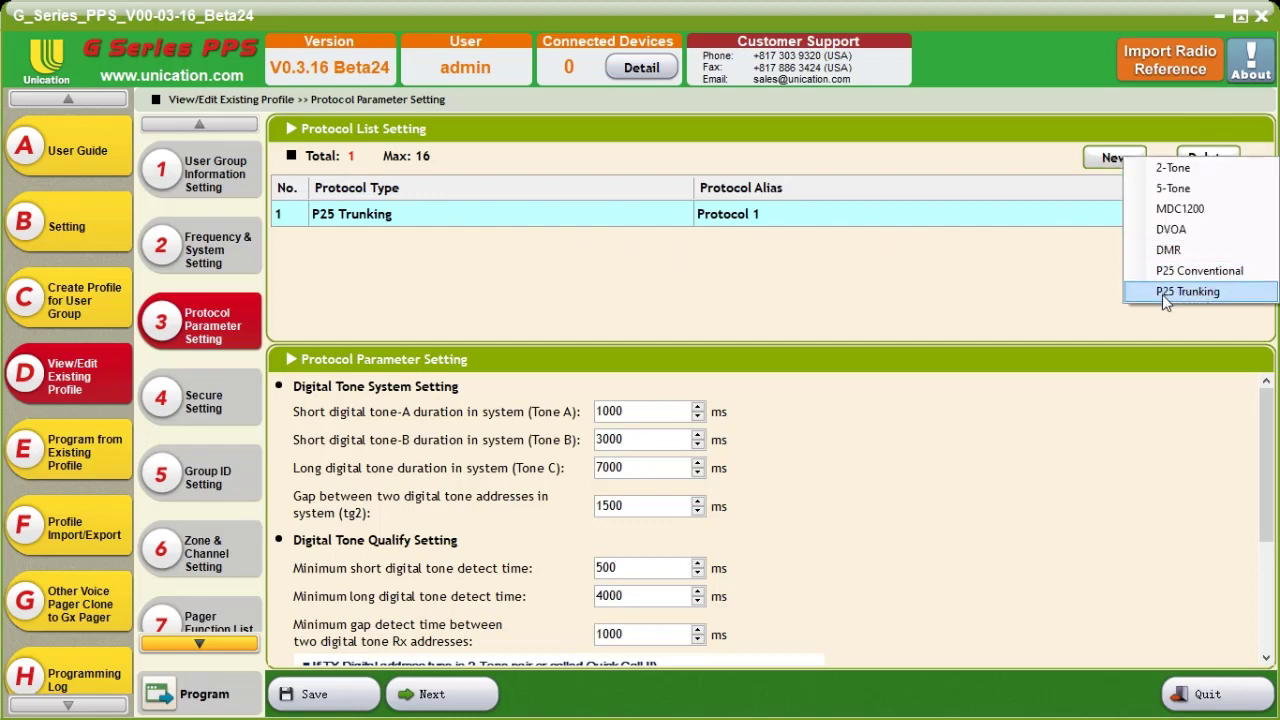
click(632, 291)
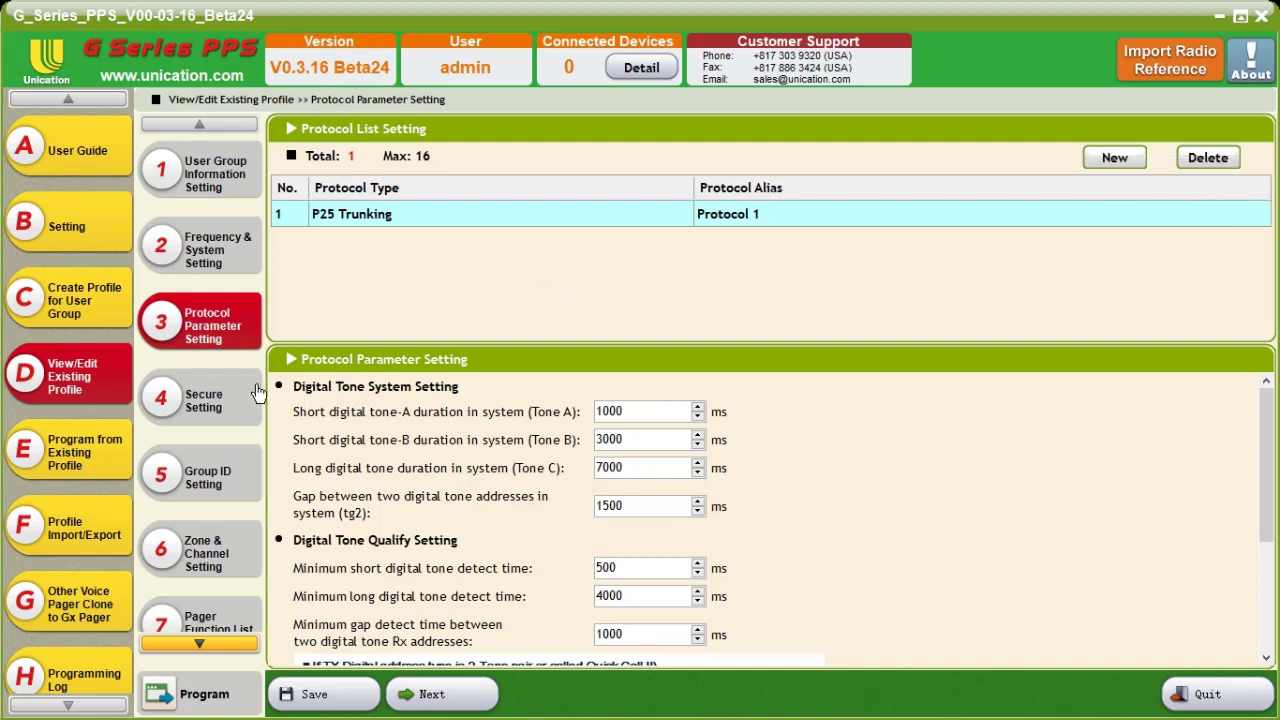
- Set the pager's background color to Red in the Private Call ID Setting of the Group ID settings
click(202, 478)
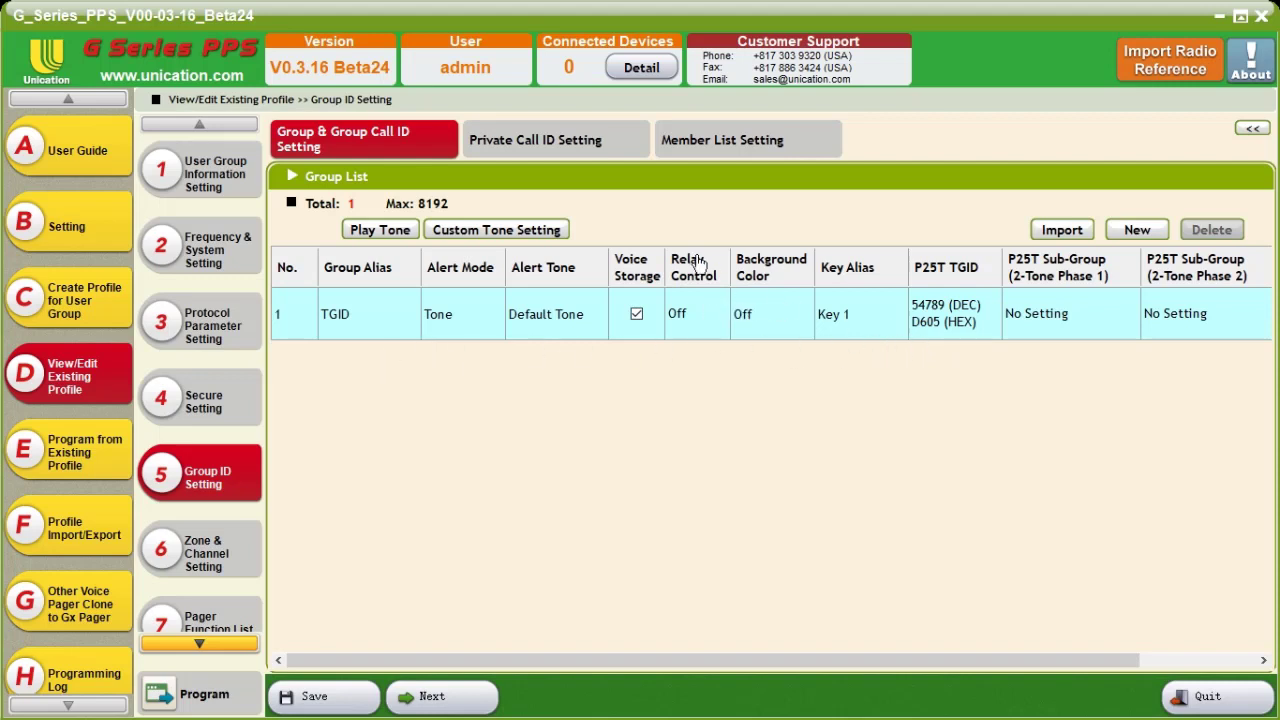
click(573, 152)
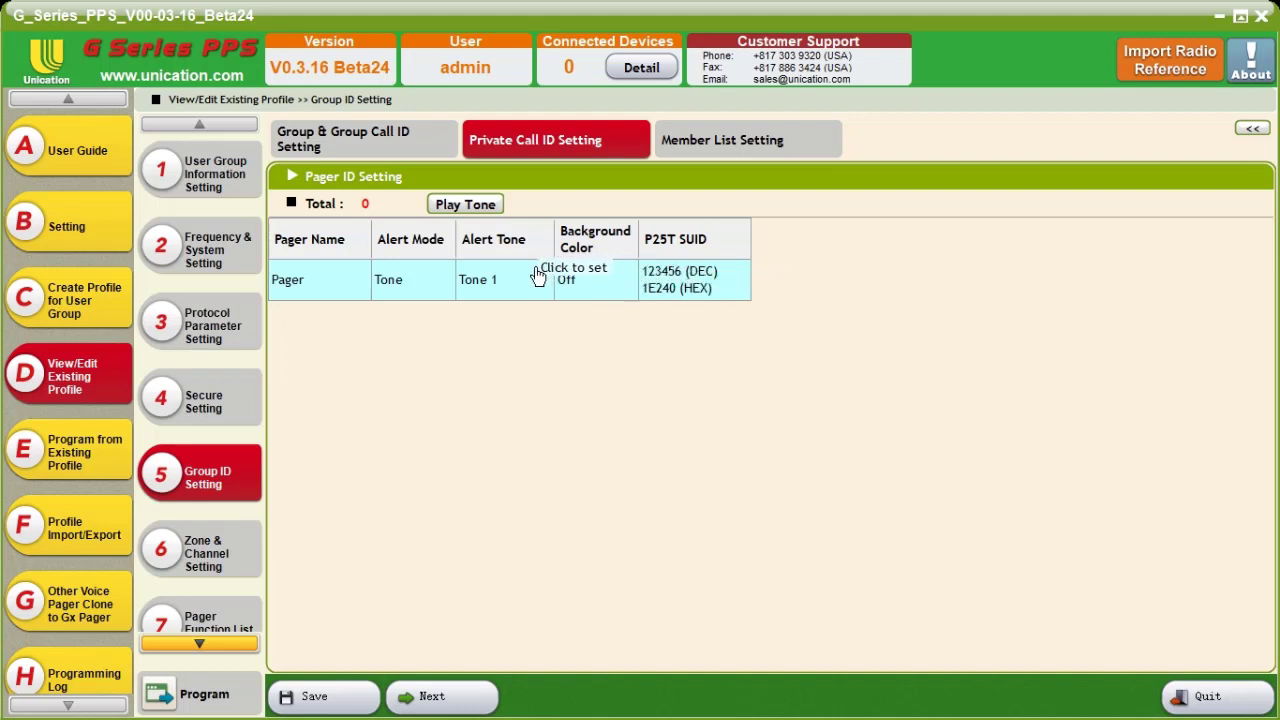
click(621, 279)
click(621, 275)
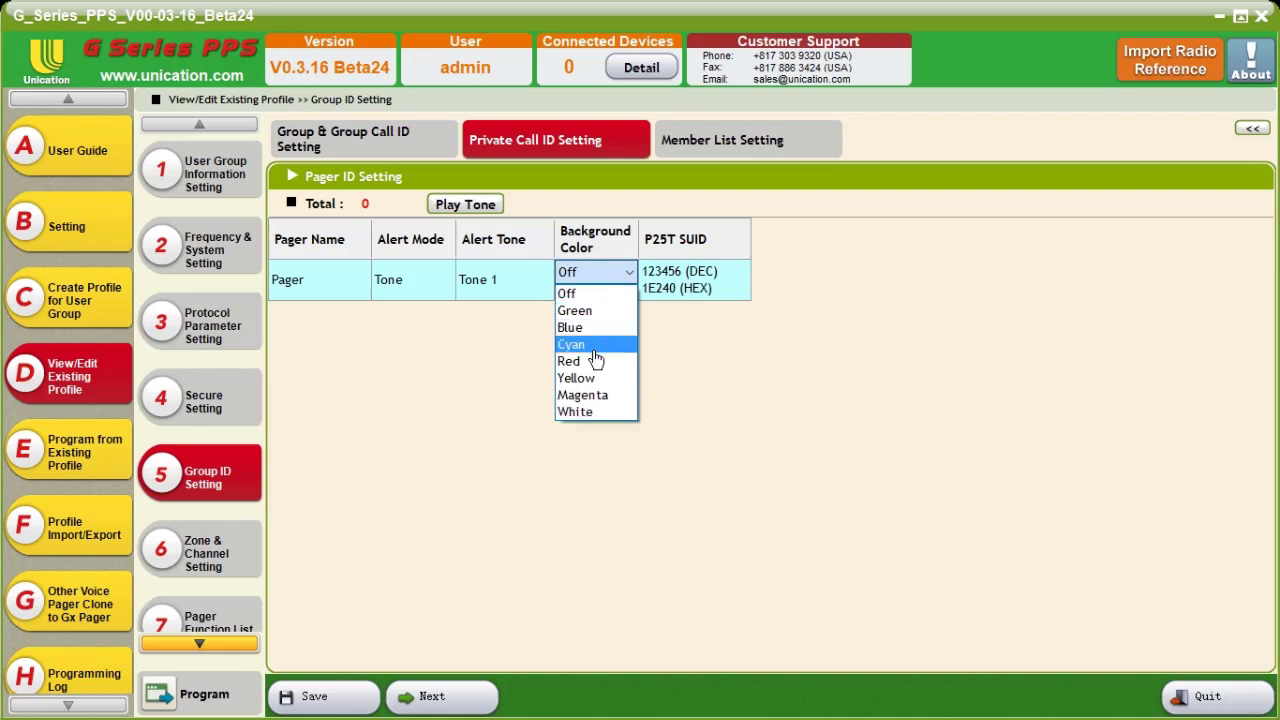
click(590, 363)
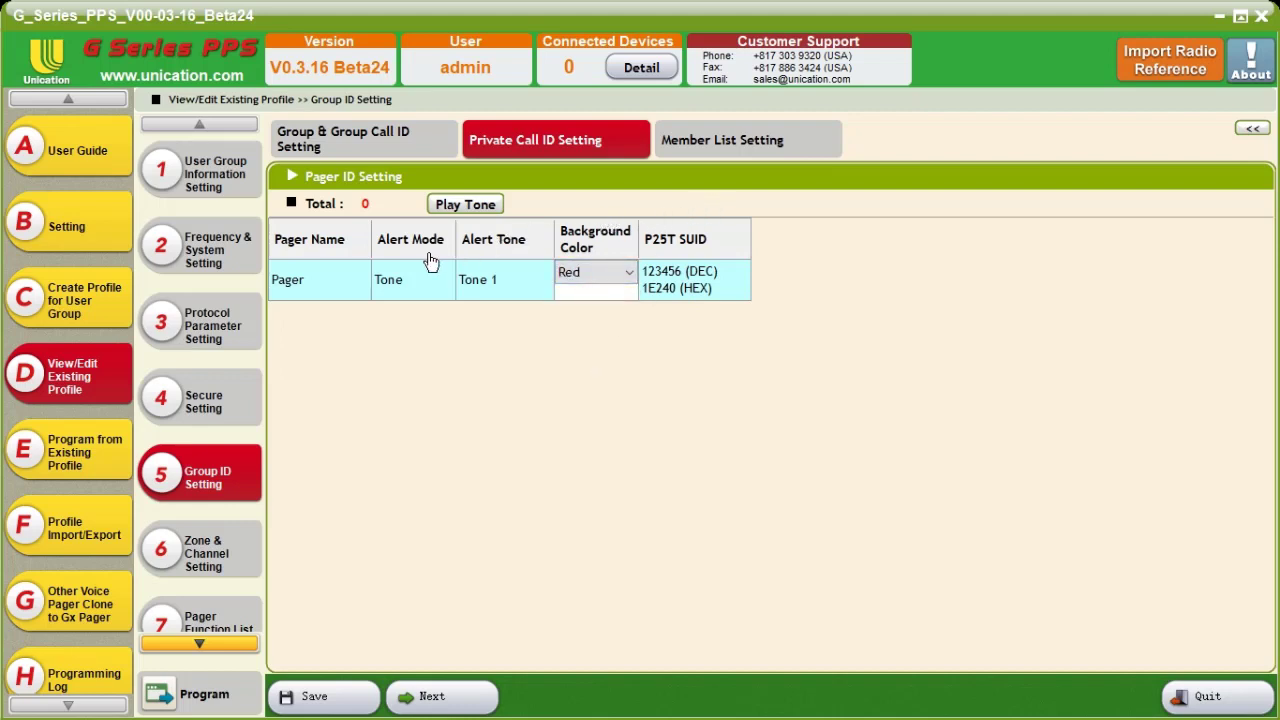
- Open Zone 1 Knob 1 in the Zone & Channel Setting and set its receiving mode to Trunking TG-Scan
click(203, 553)
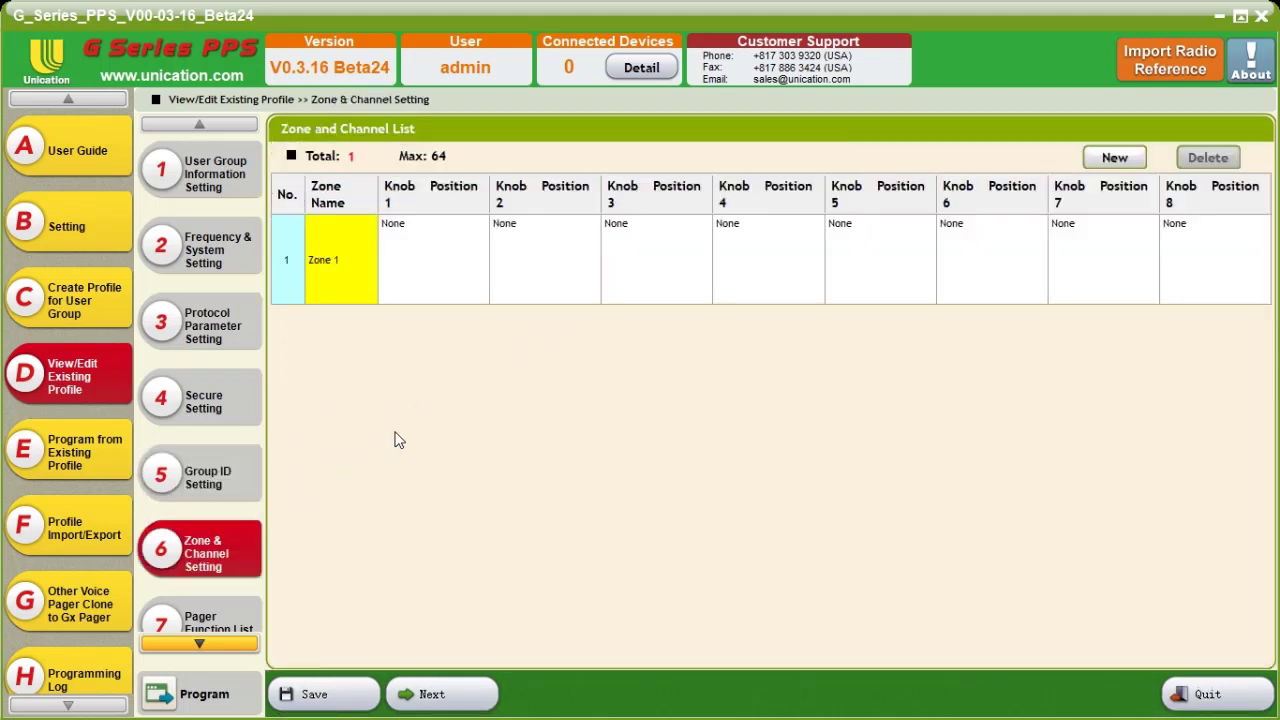
double_click(450, 287)
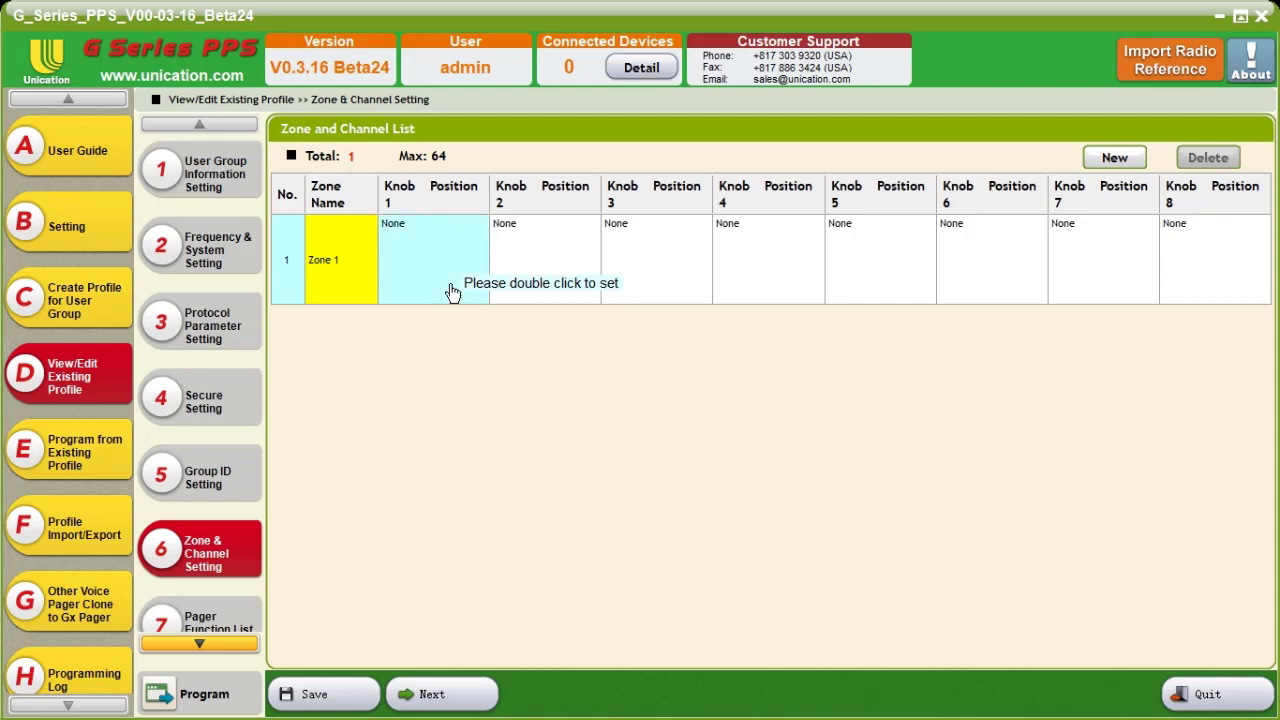
click(469, 186)
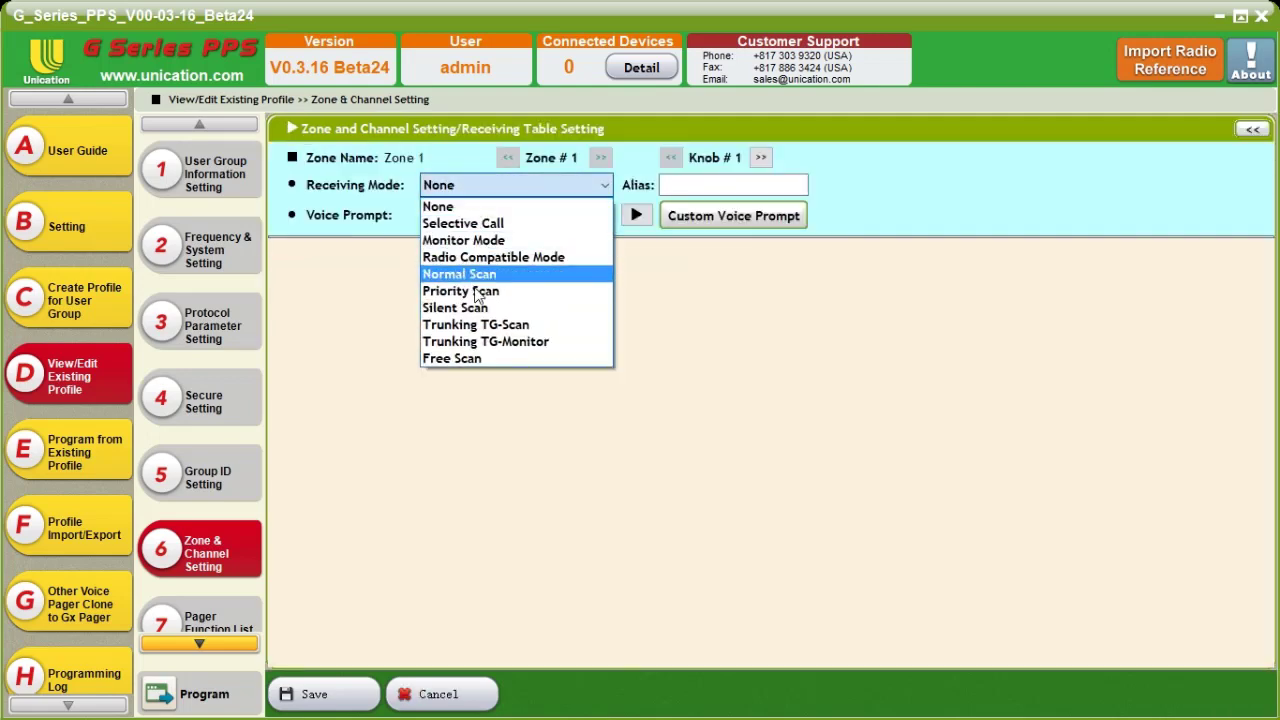
click(477, 326)
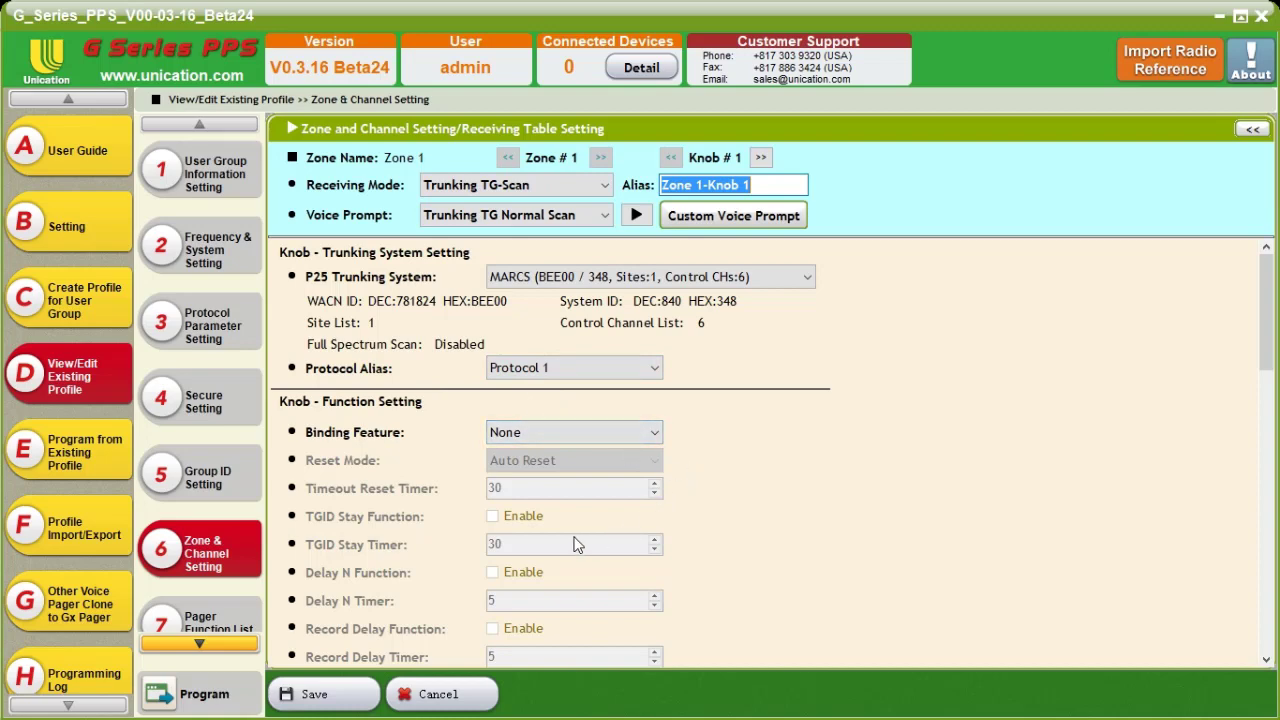
- Set Knob 1's binding feature to Call Alert Feature and its reset mode to Selective Timeout Reset
click(617, 433)
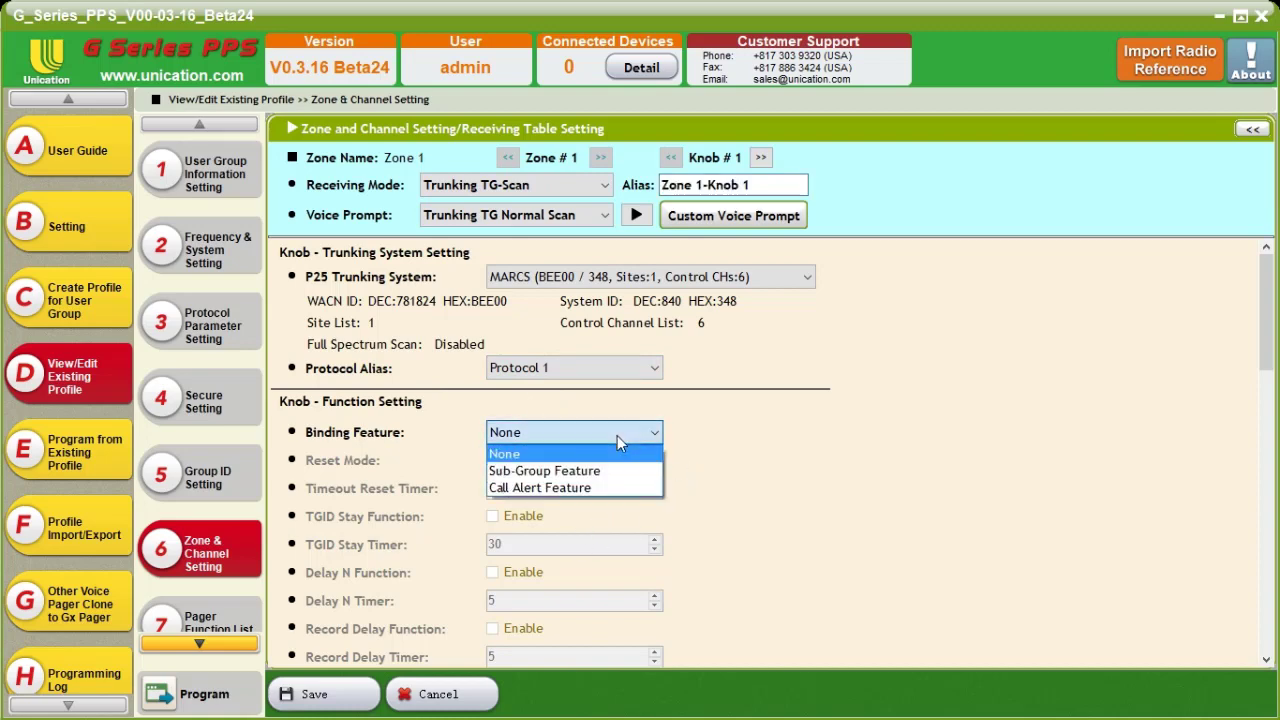
click(580, 487)
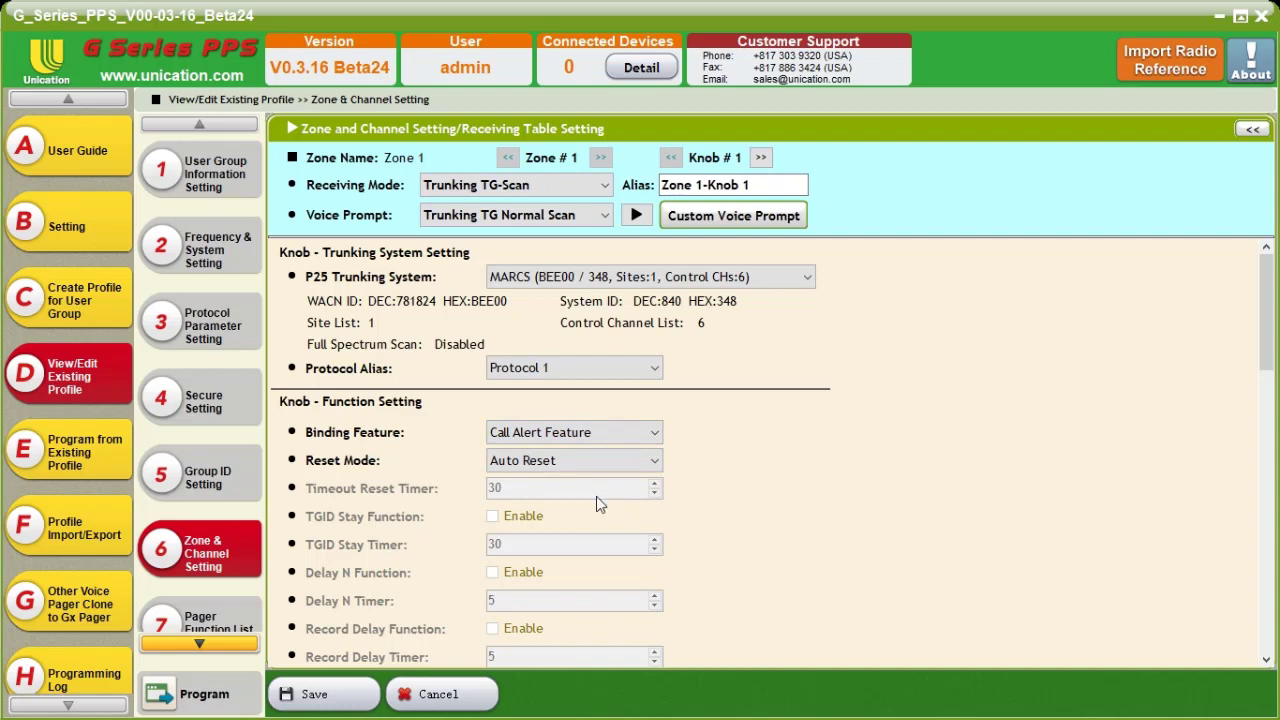
click(533, 461)
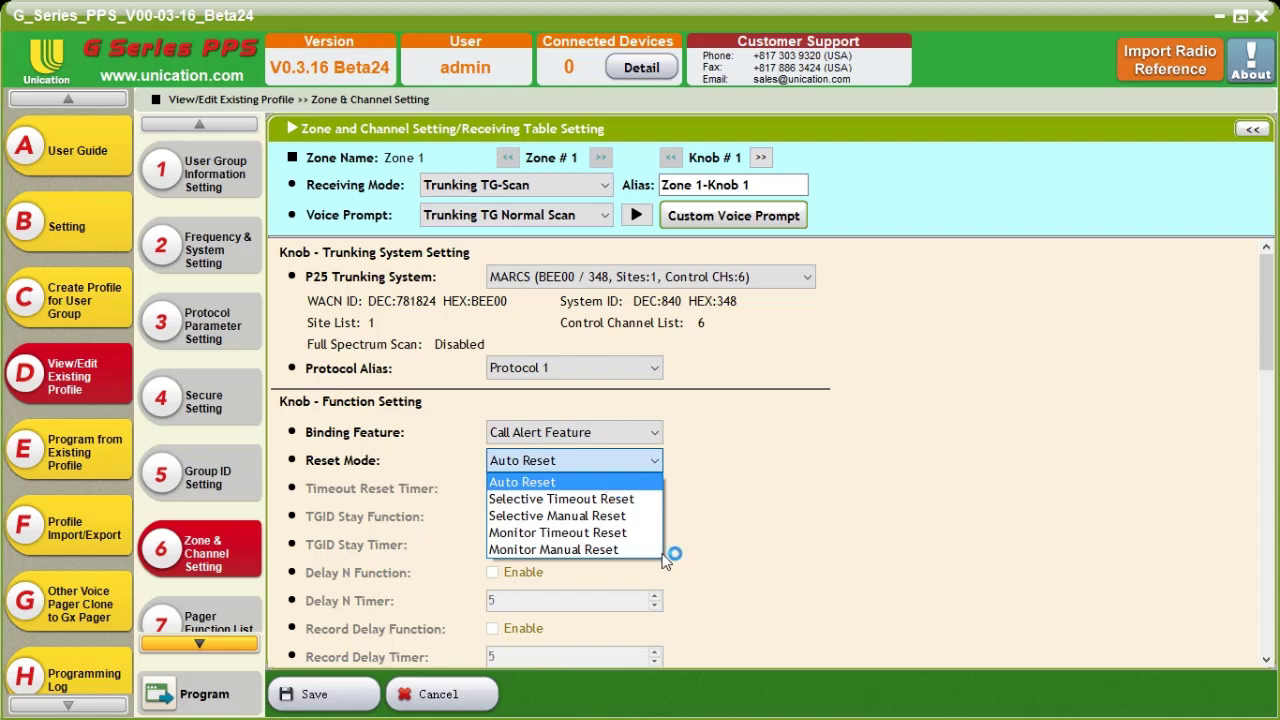
click(562, 500)
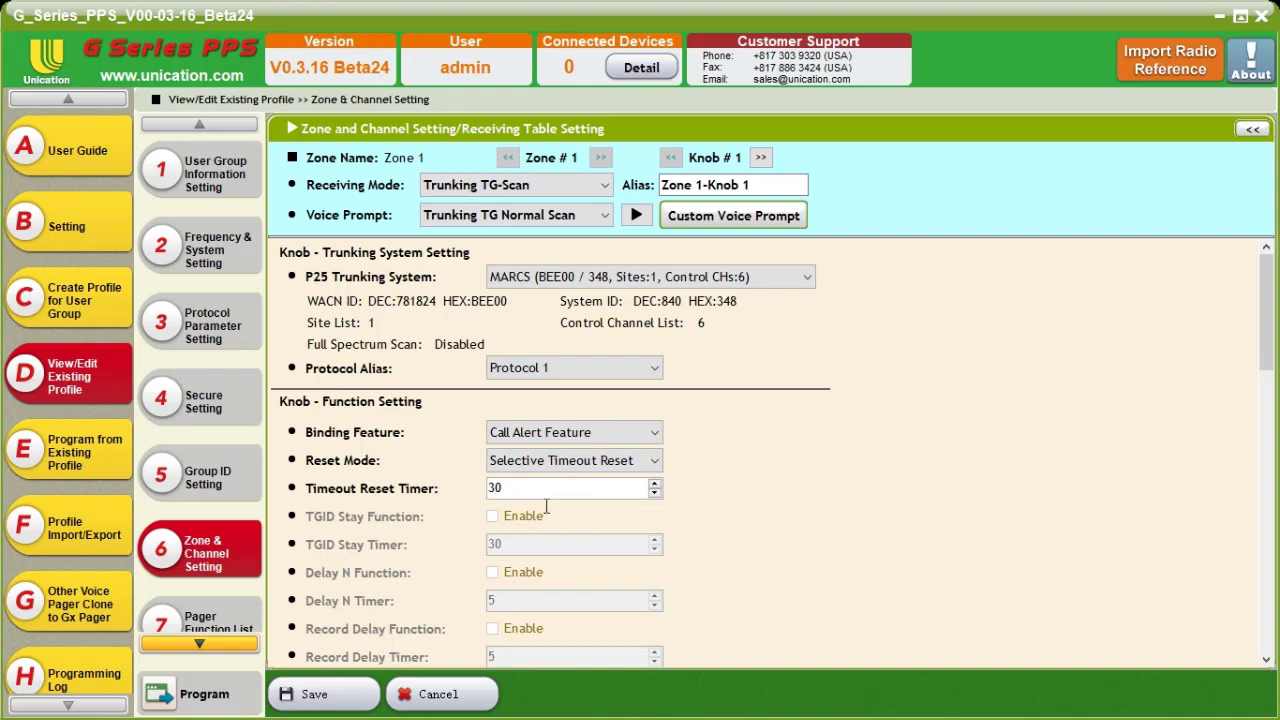
- Add the available talk group TGID (54789) to Knob 1's Priority Talk Group List
scroll(695, 497, down, 5)
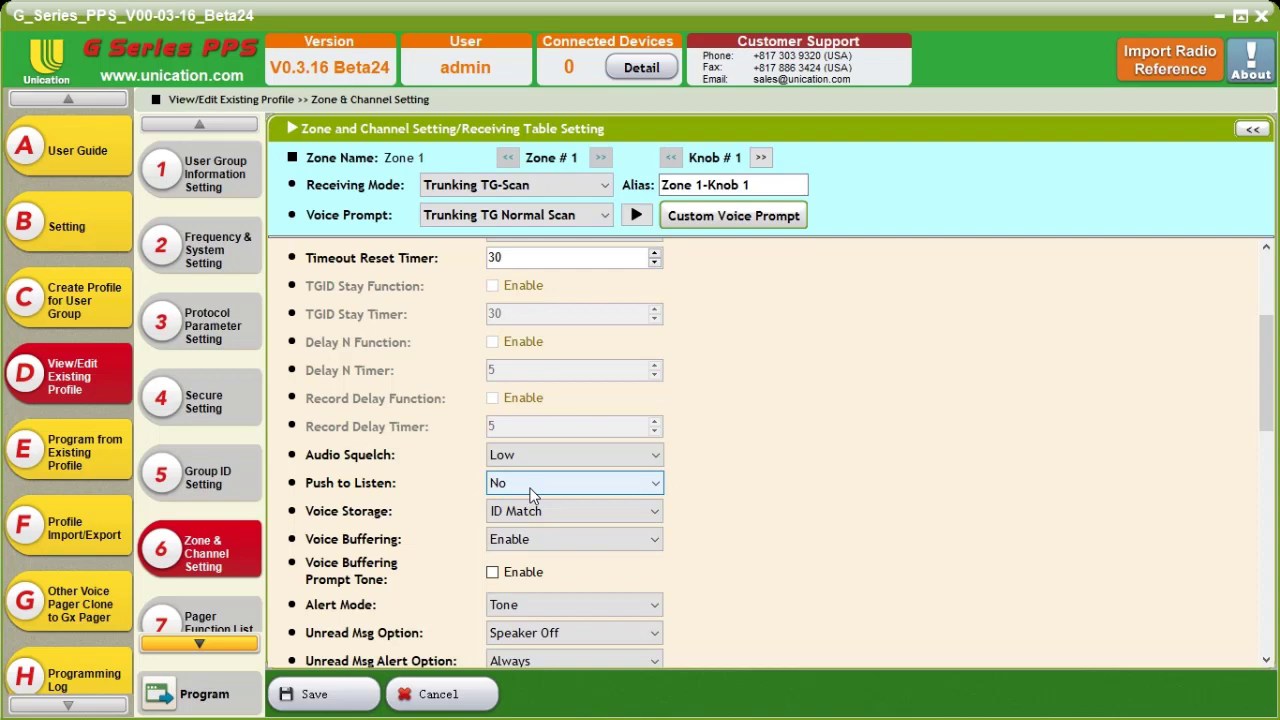
scroll(680, 537, down, 1)
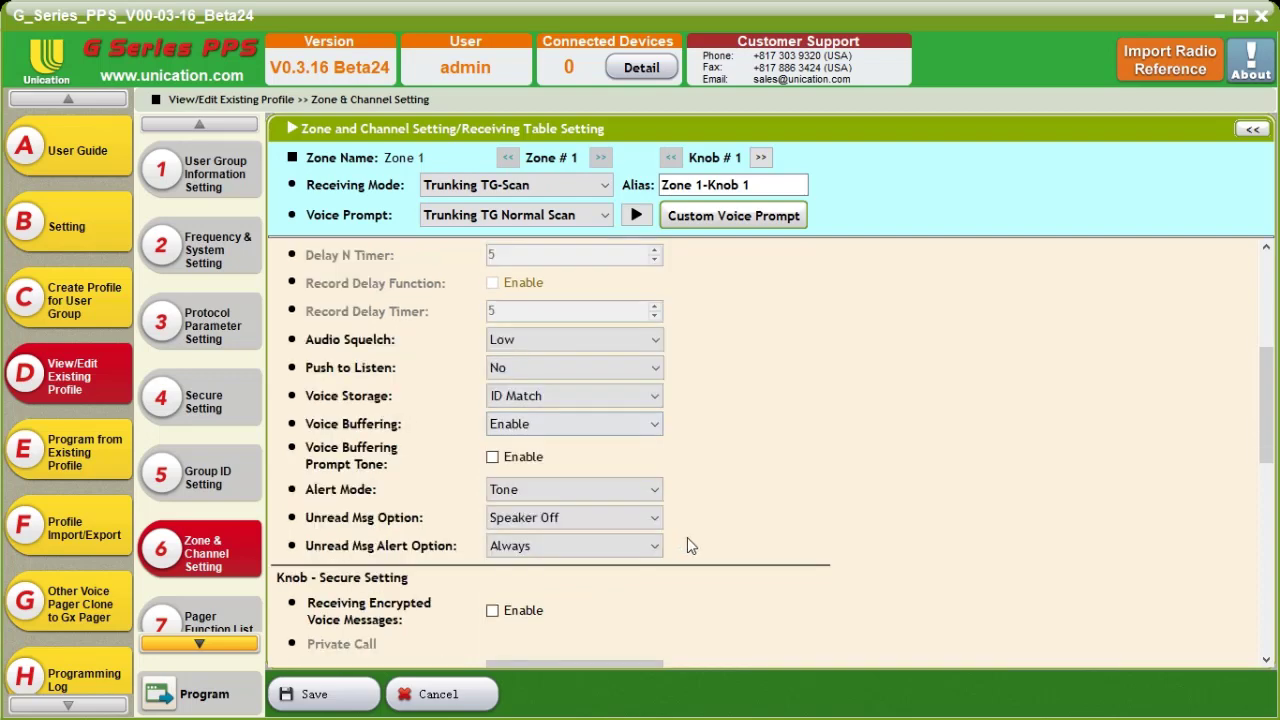
scroll(670, 530, down, 2)
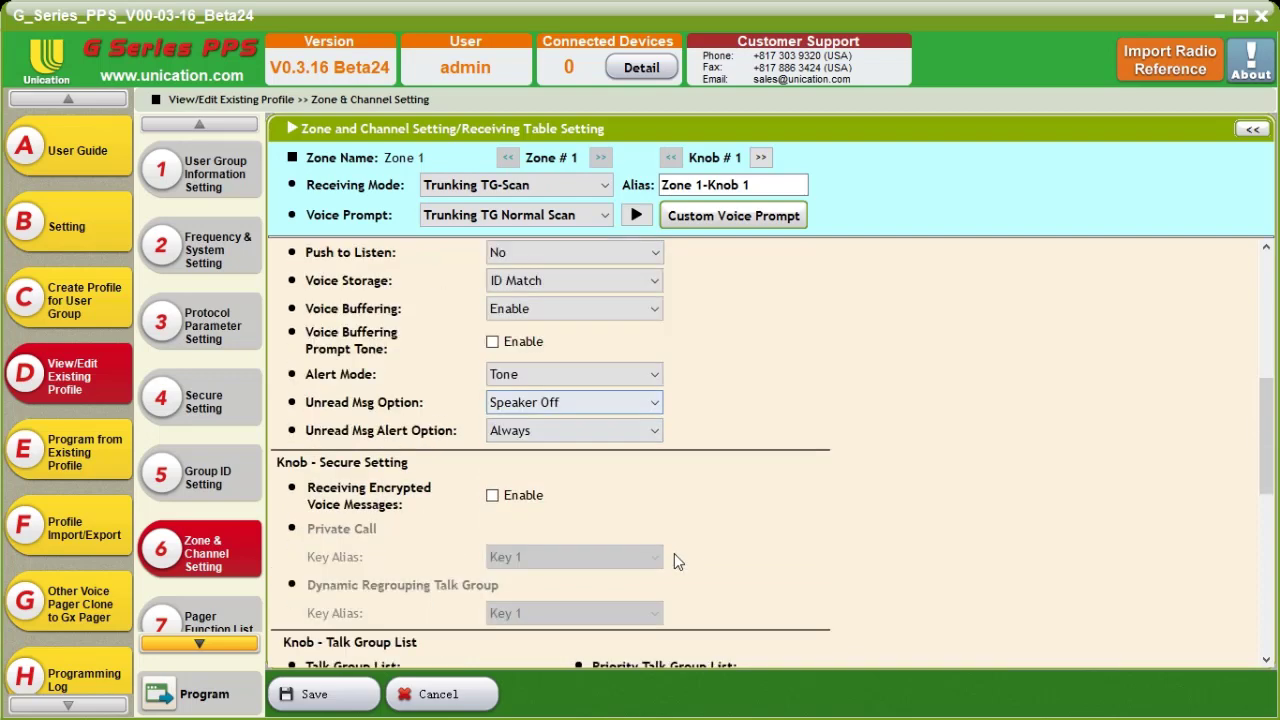
scroll(641, 525, down, 1)
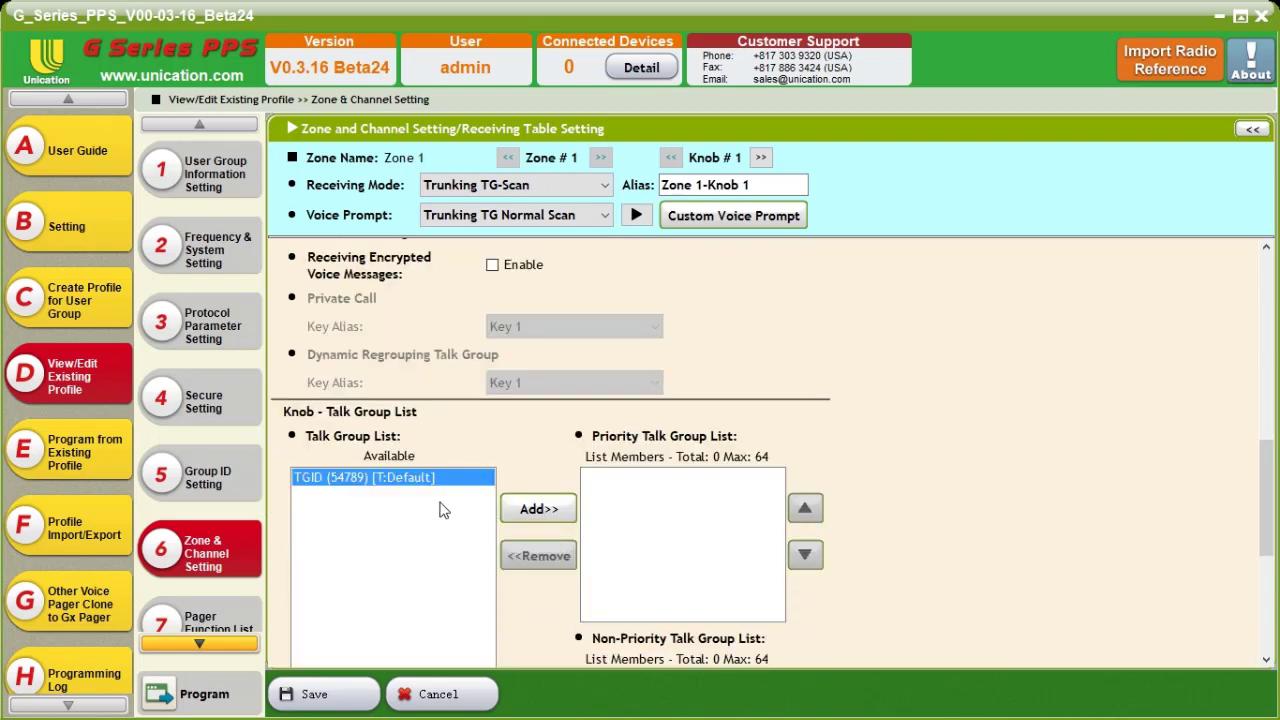
click(540, 510)
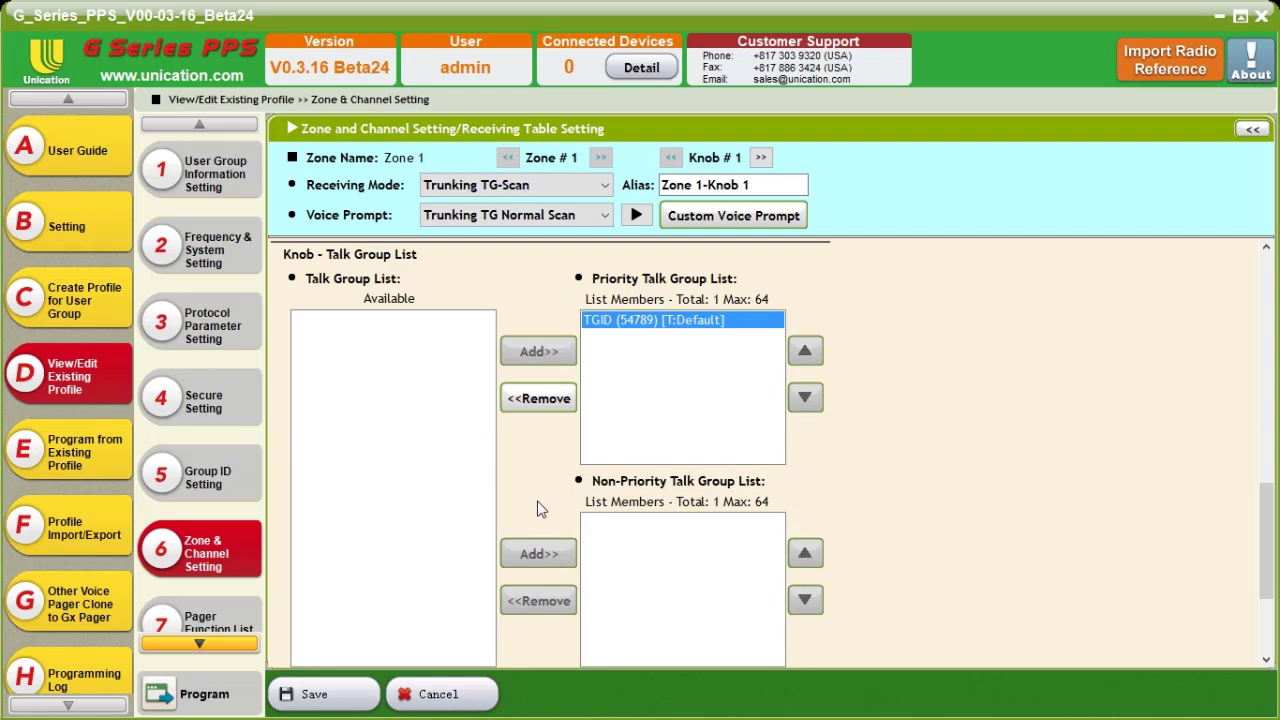
- Enable the TGID talk group for the pager's P25T SUID in Knob 1's Call Alert Setting and confirm the assignment
scroll(840, 495, down, 2)
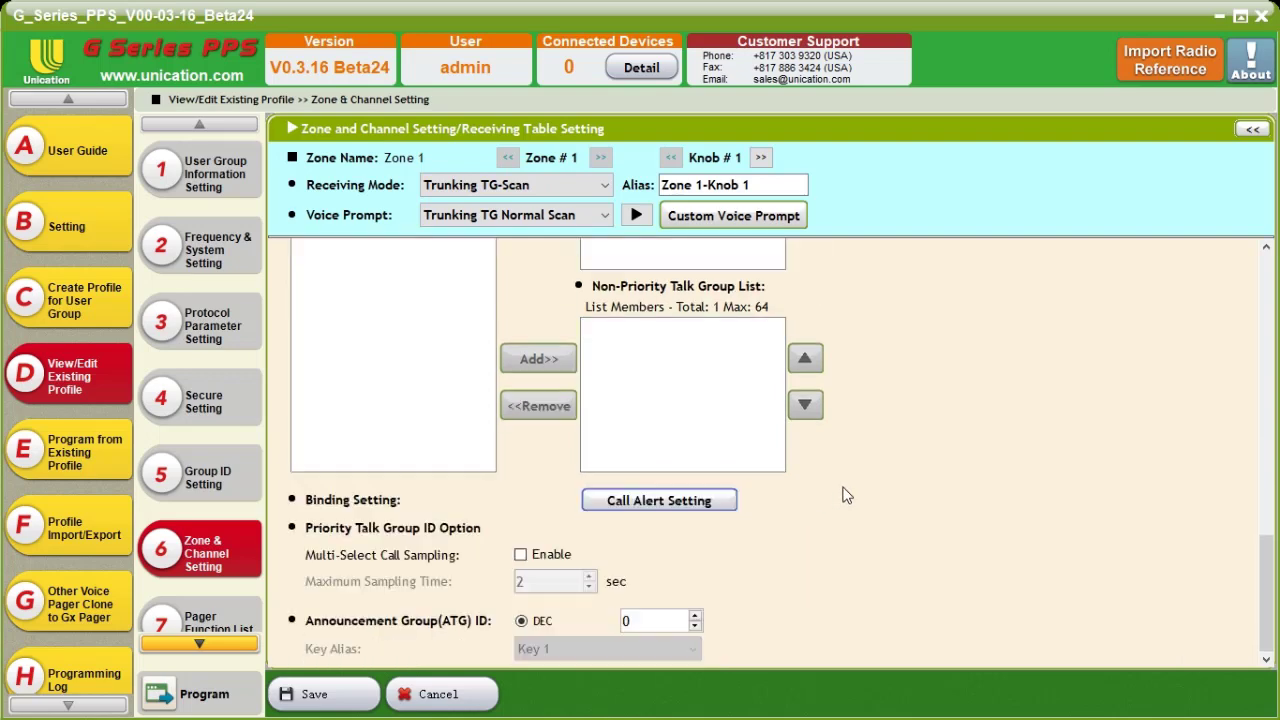
click(655, 505)
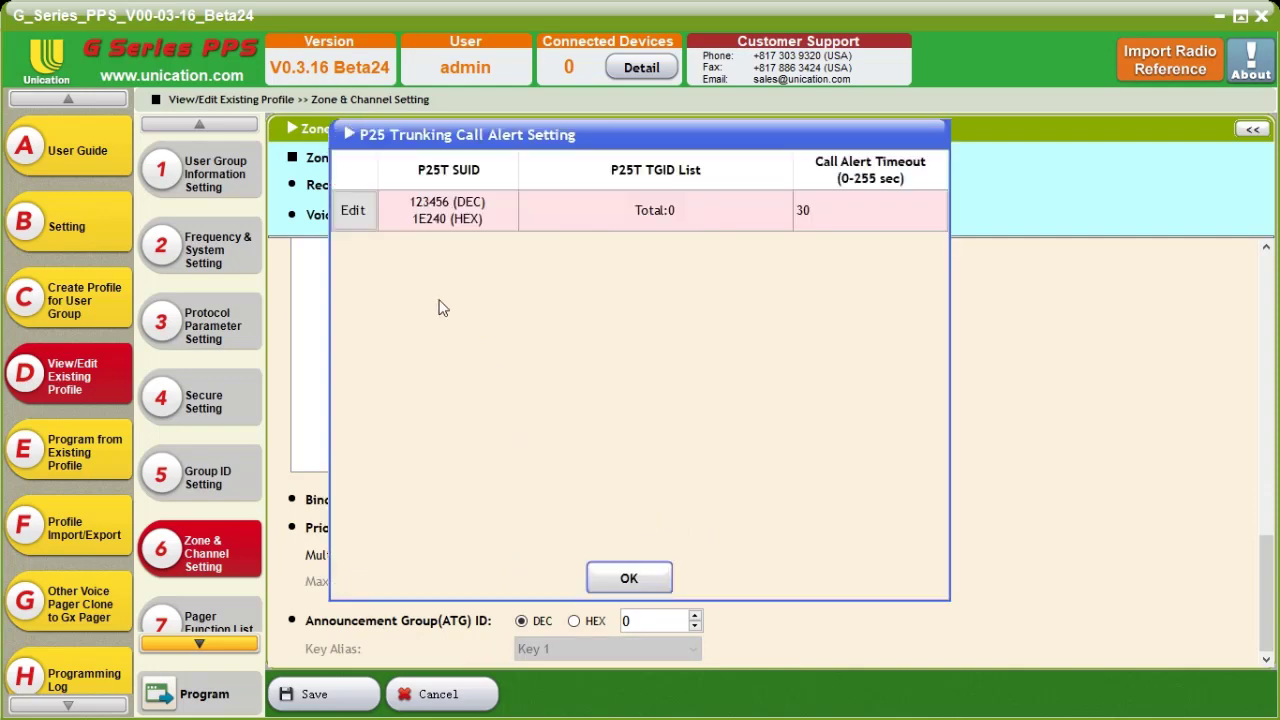
click(354, 212)
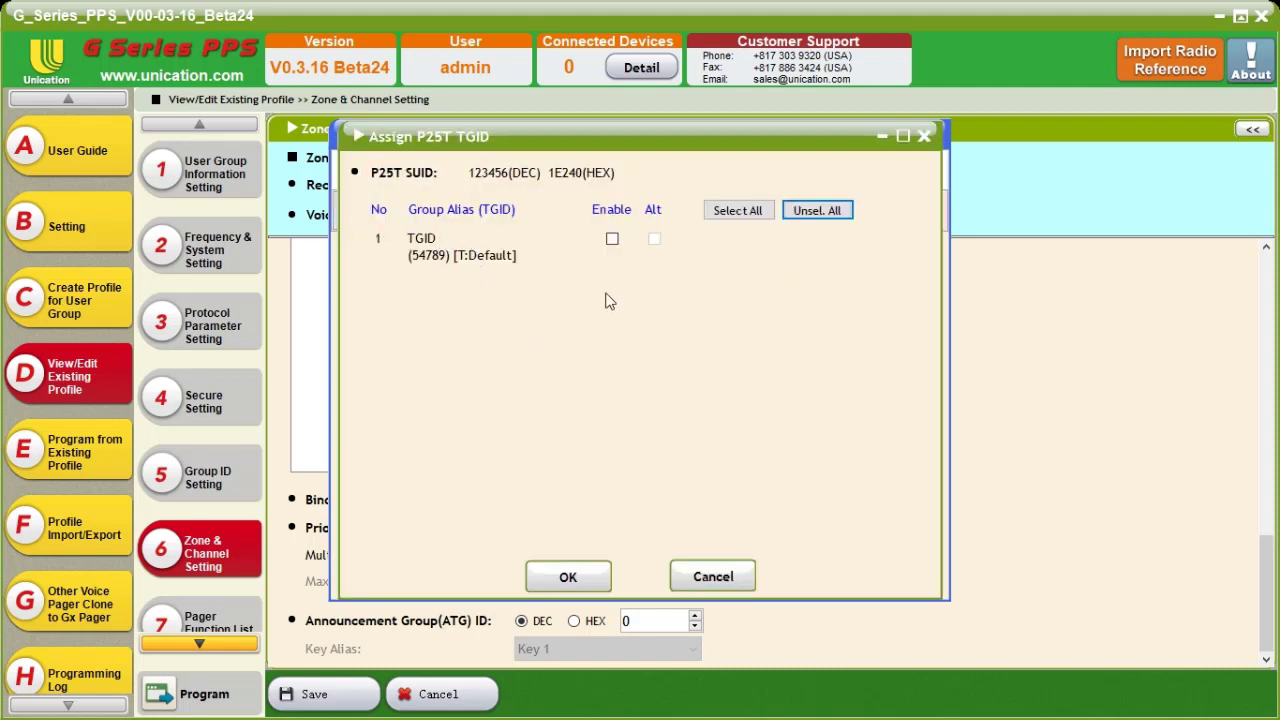
click(612, 239)
click(584, 576)
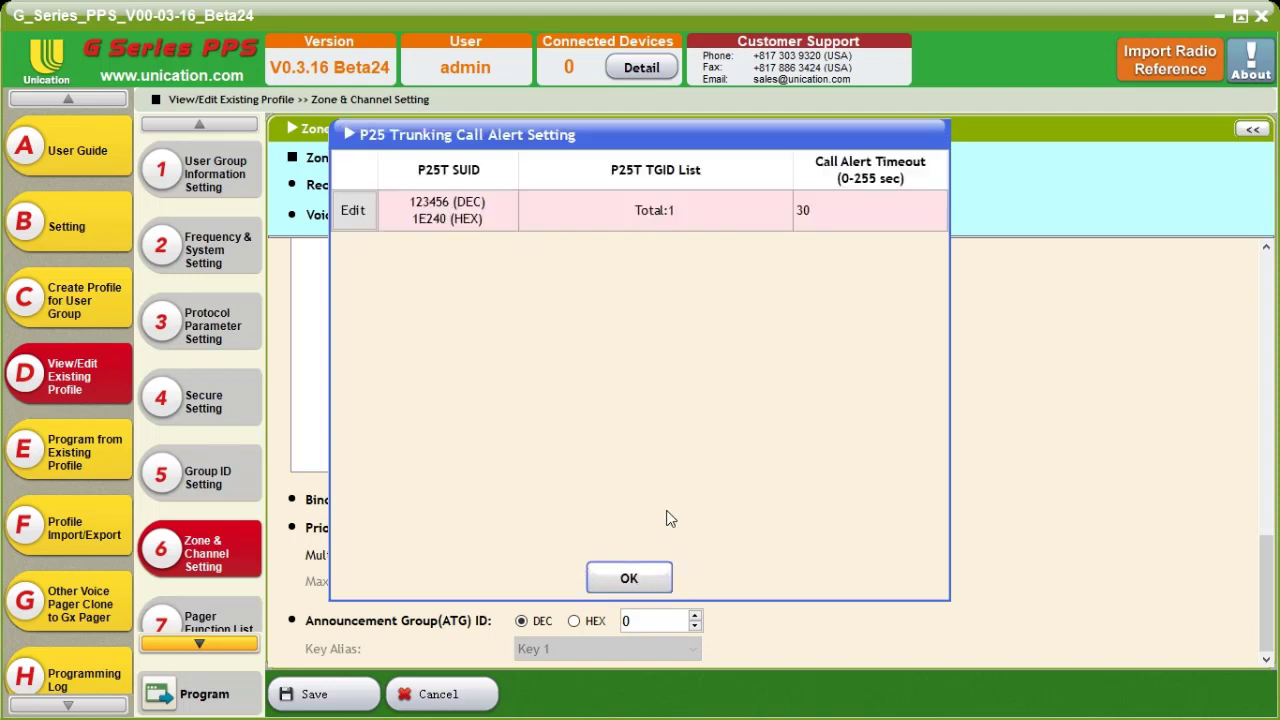
click(632, 584)
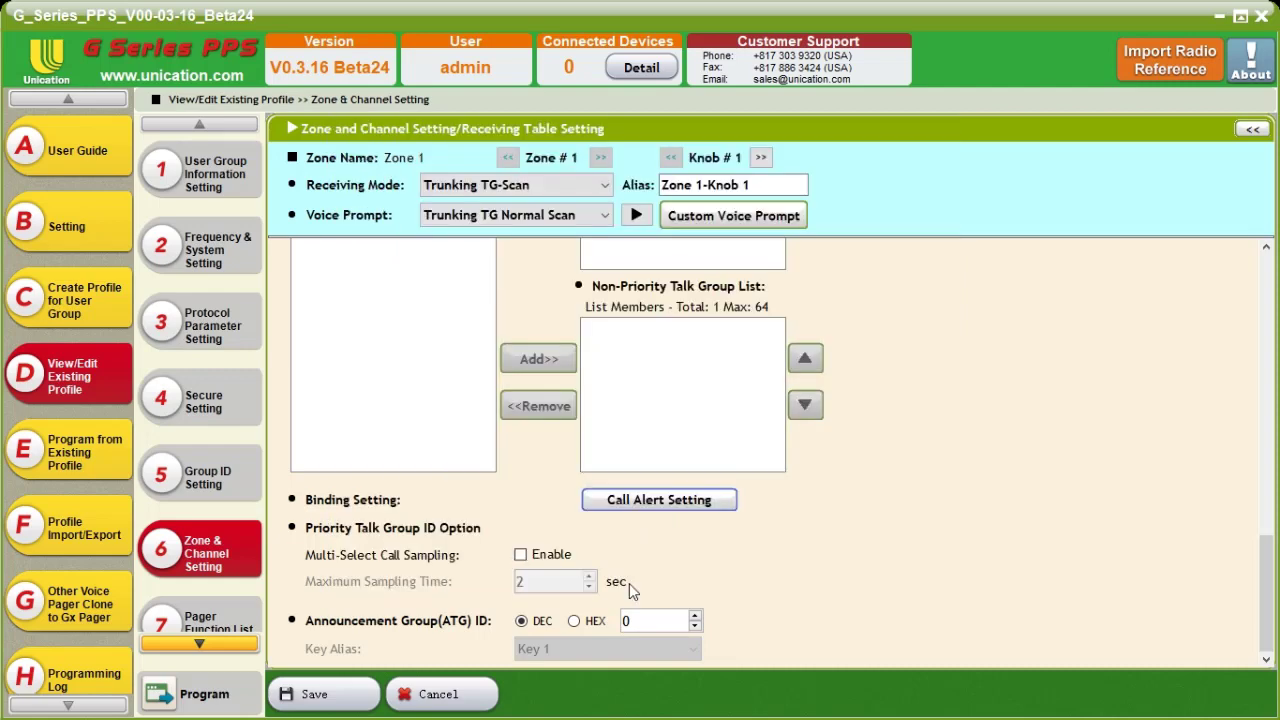
- Rename Knob 1's alias to SC and save its receiving settings
scroll(897, 405, up, 3)
scroll(897, 405, up, 1)
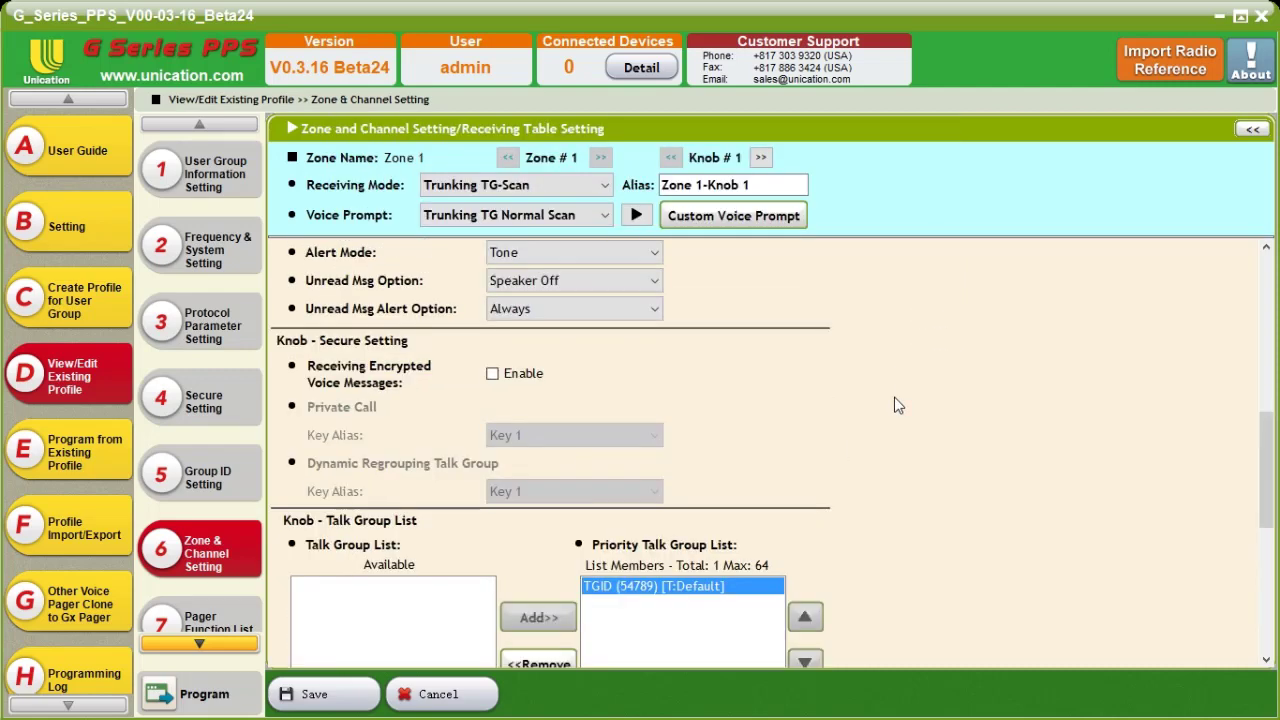
scroll(897, 405, up, 5)
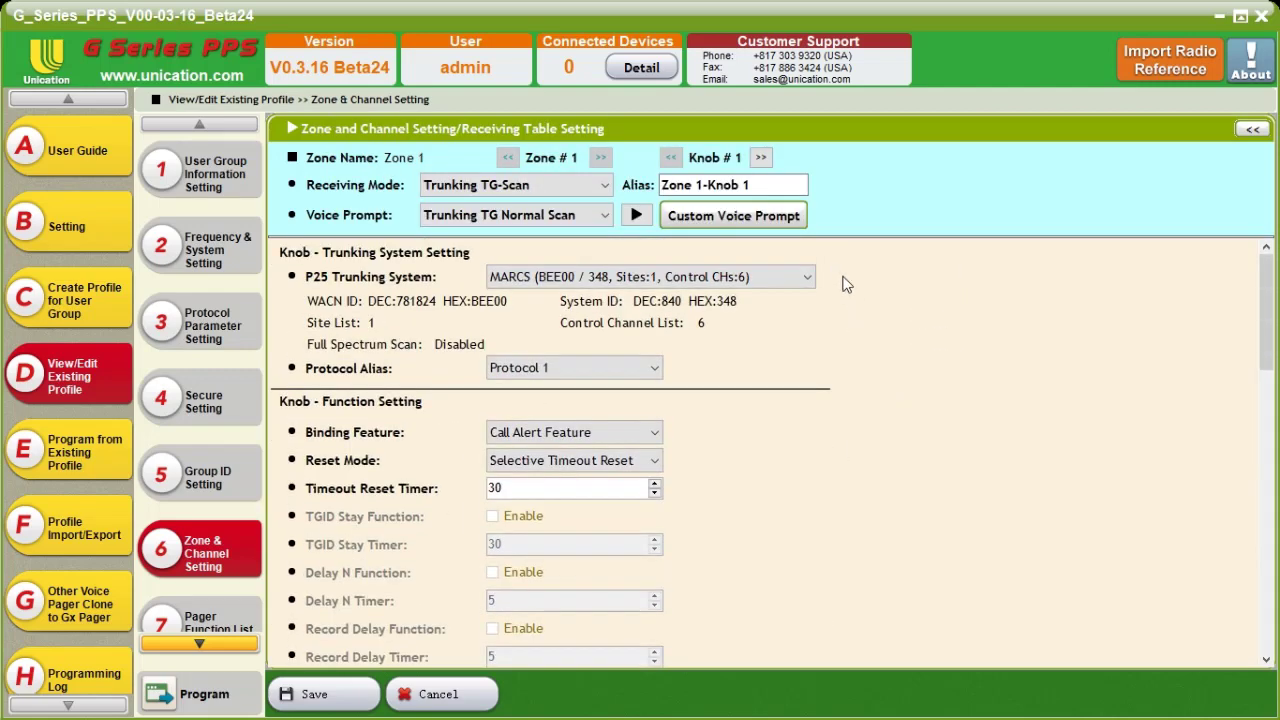
drag(752, 186, 652, 197)
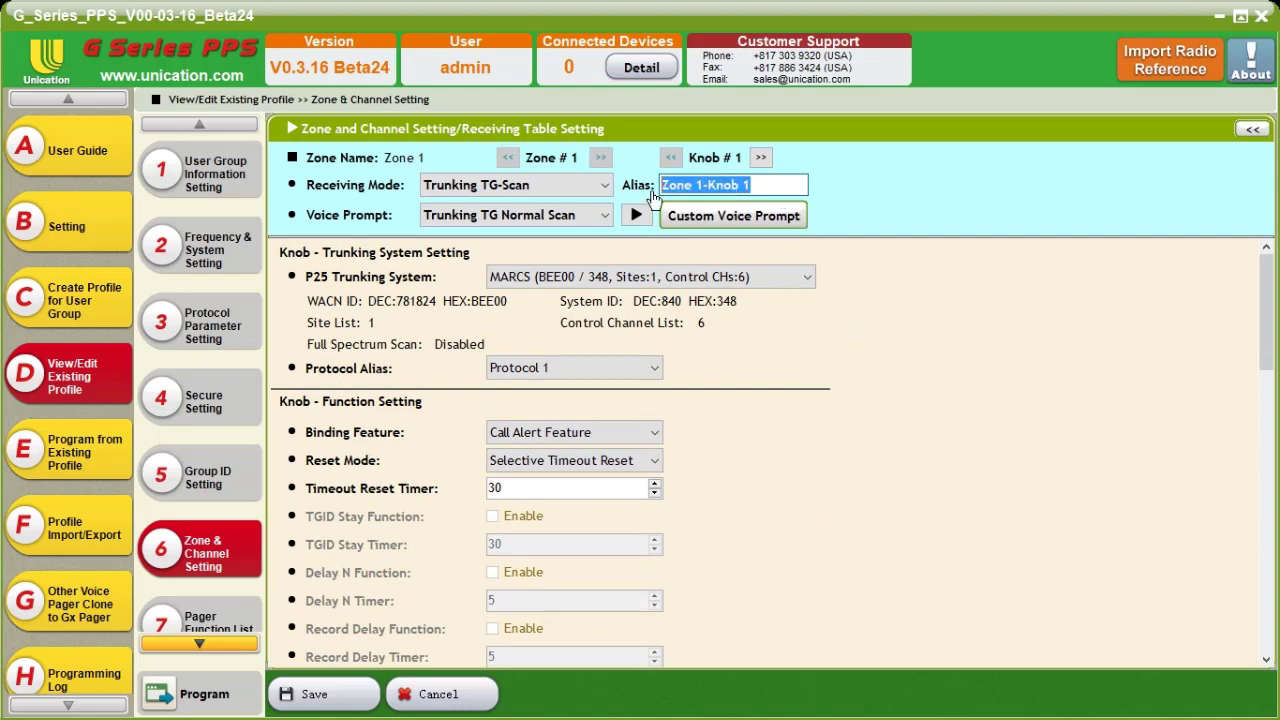
text(SC)
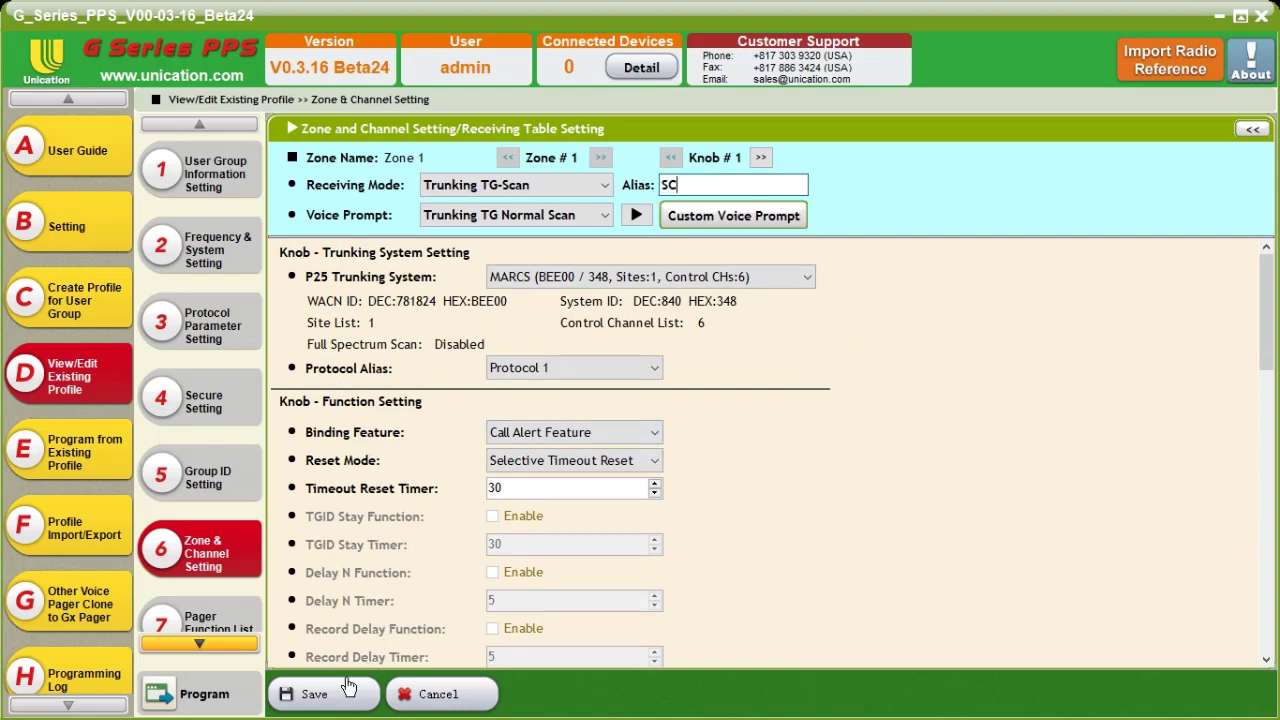
click(333, 698)
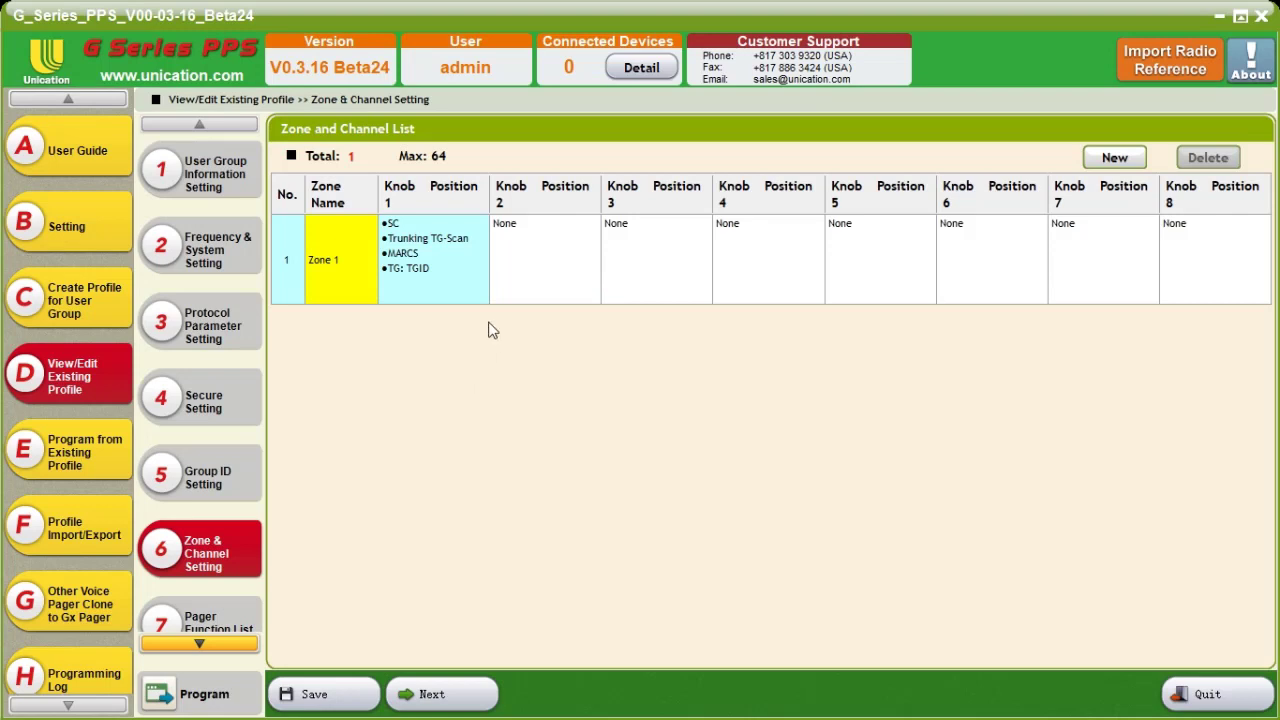
- Copy the Knob 1 configuration in Zone 1 and paste it into Knob 2
right_click(451, 282)
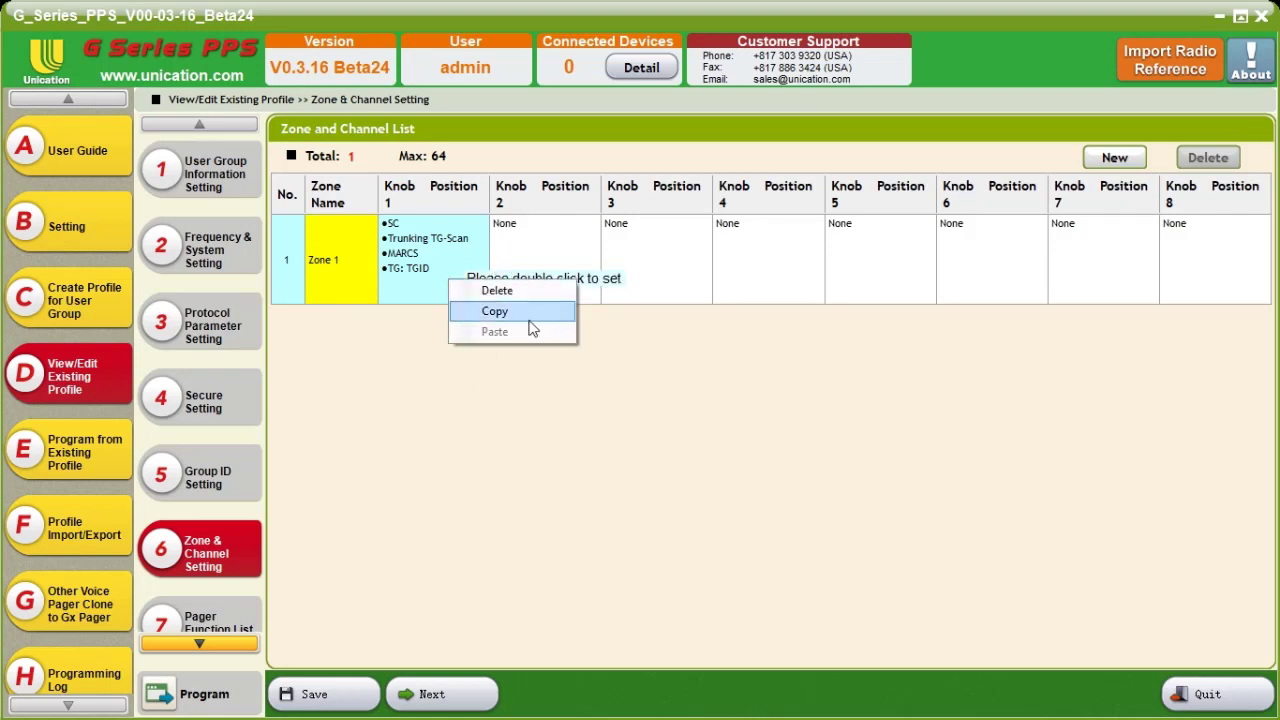
click(512, 312)
right_click(546, 248)
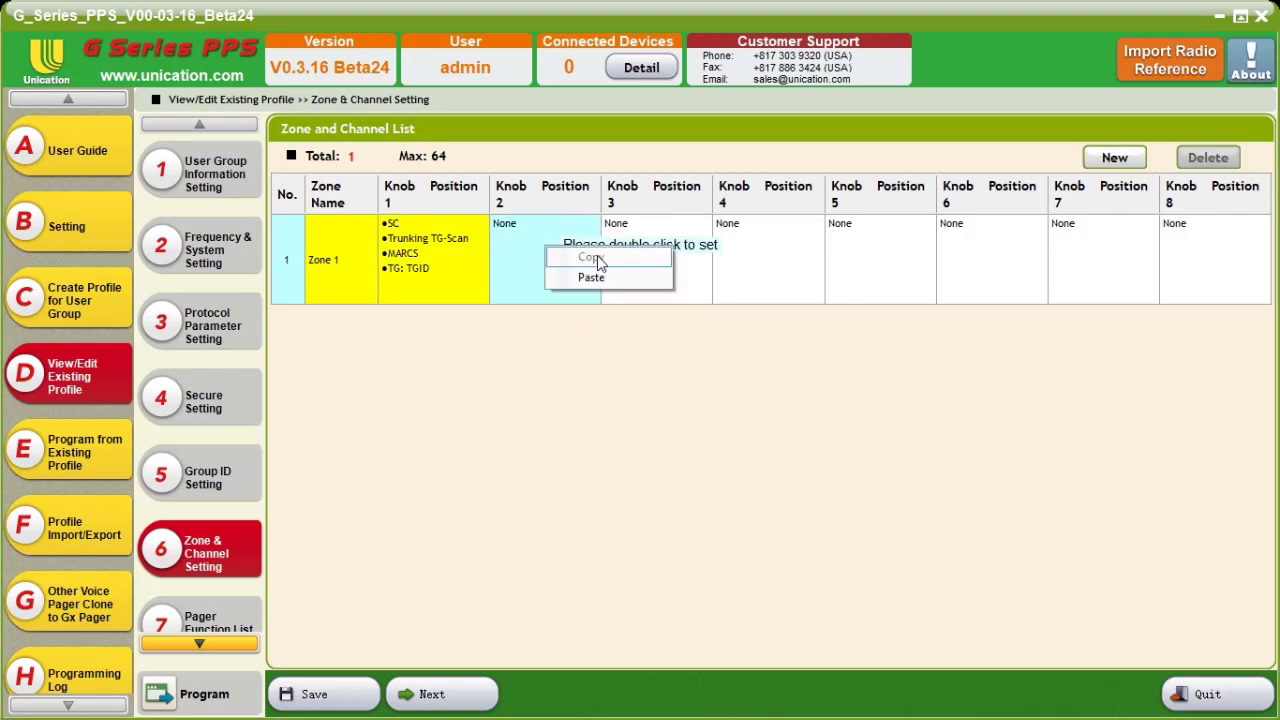
click(591, 277)
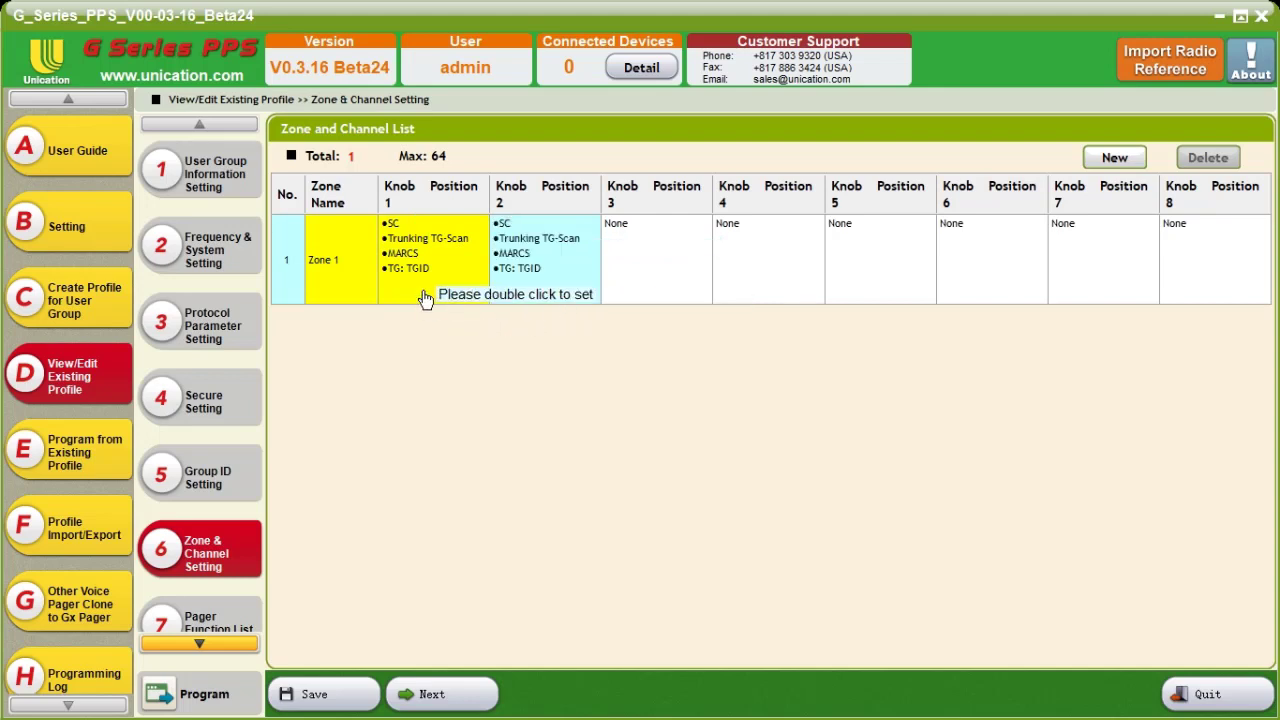
- Open Knob 2's receiving settings in Zone 1 and rename its alias to MON
double_click(551, 260)
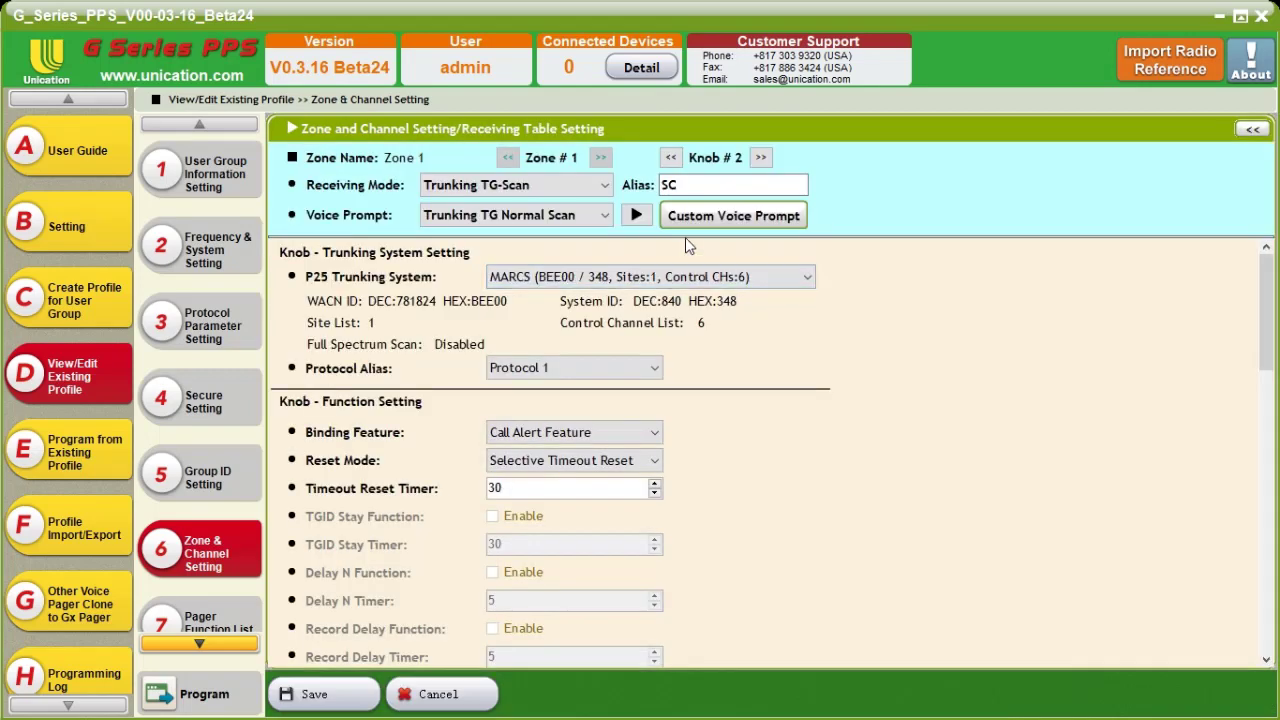
text(M)
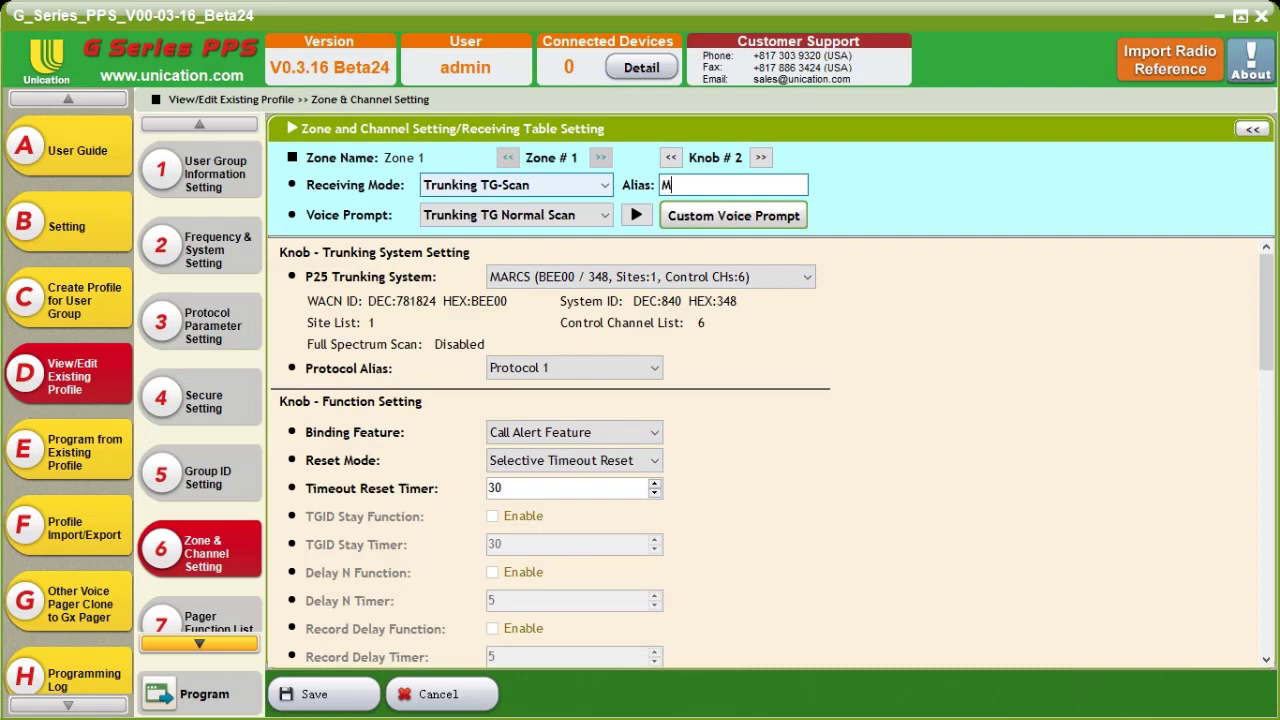
text(ON)
- Turn on Alt for the TGID talk group in Knob 2's P25 Trunking Call Alert Setting and save the knob's settings
scroll(745, 405, down, 3)
scroll(729, 398, down, 10)
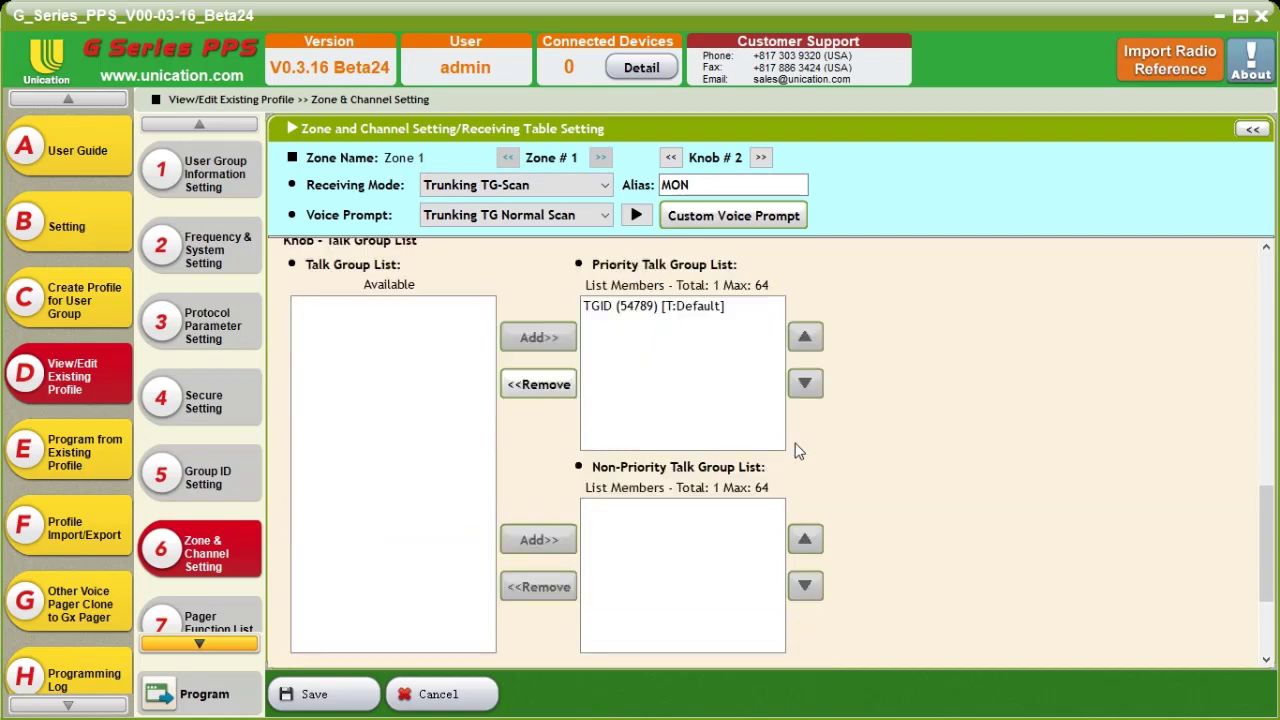
scroll(800, 452, down, 3)
click(697, 508)
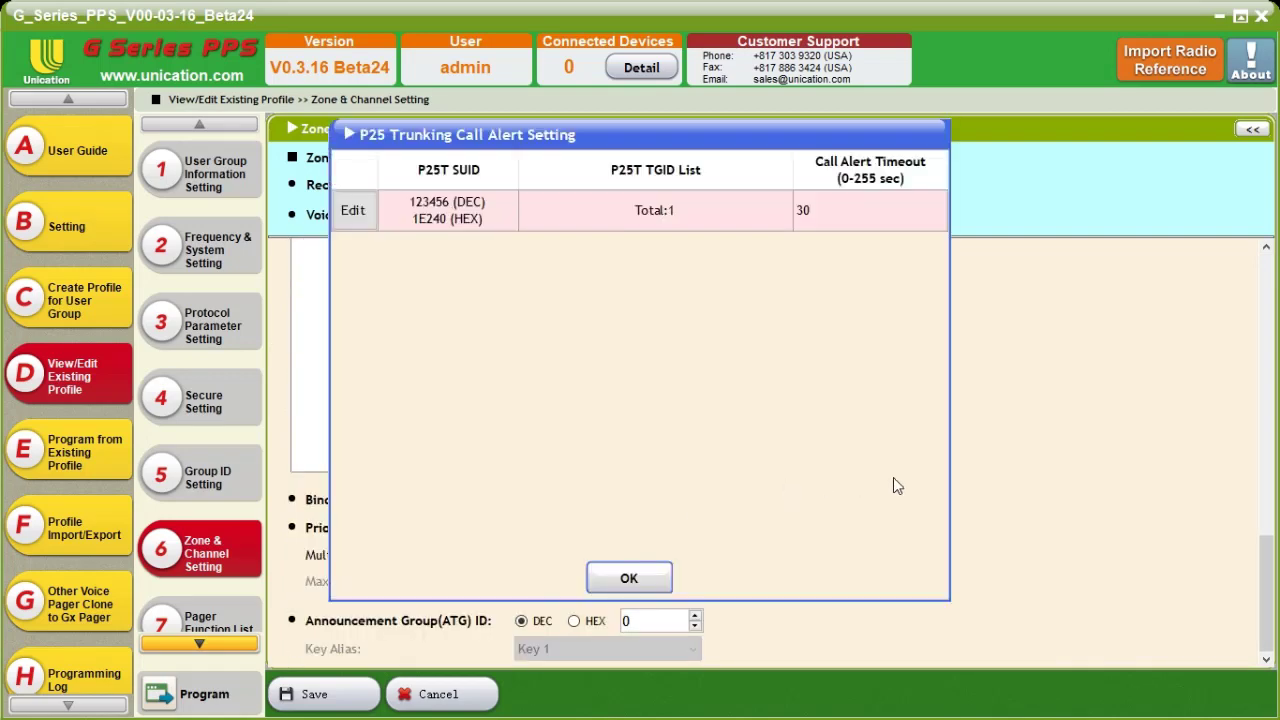
click(364, 216)
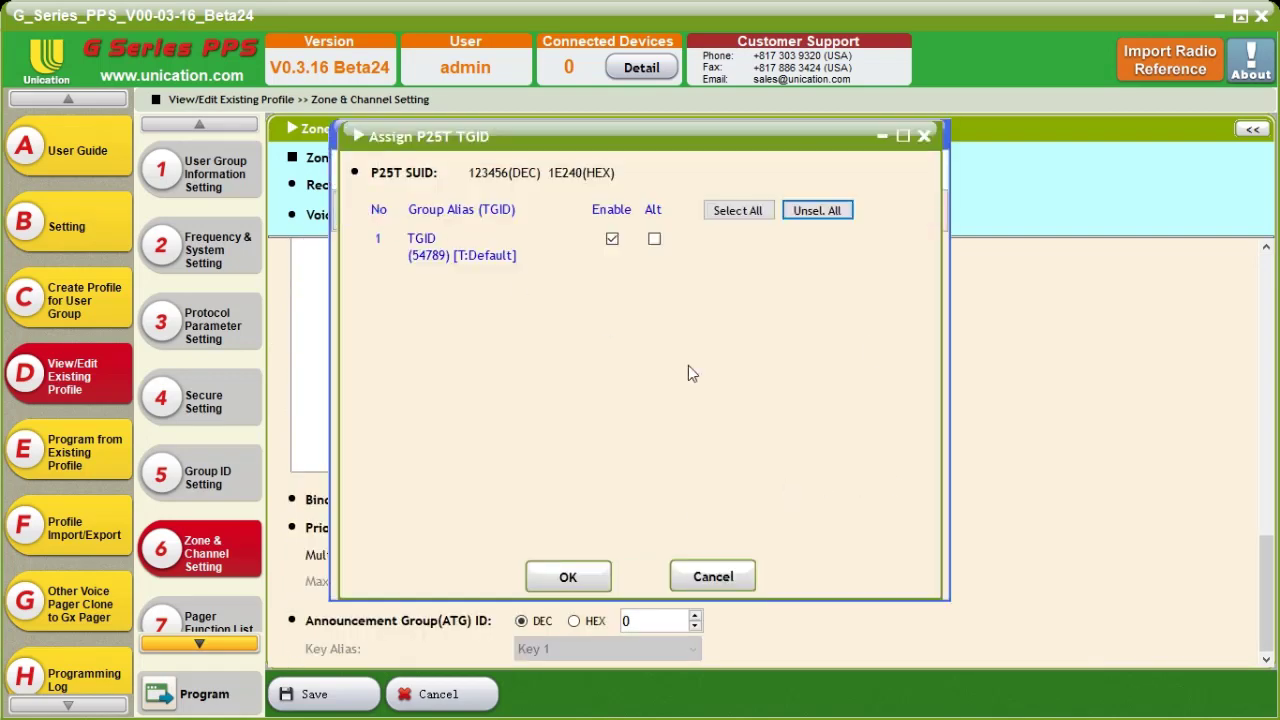
click(654, 239)
click(588, 576)
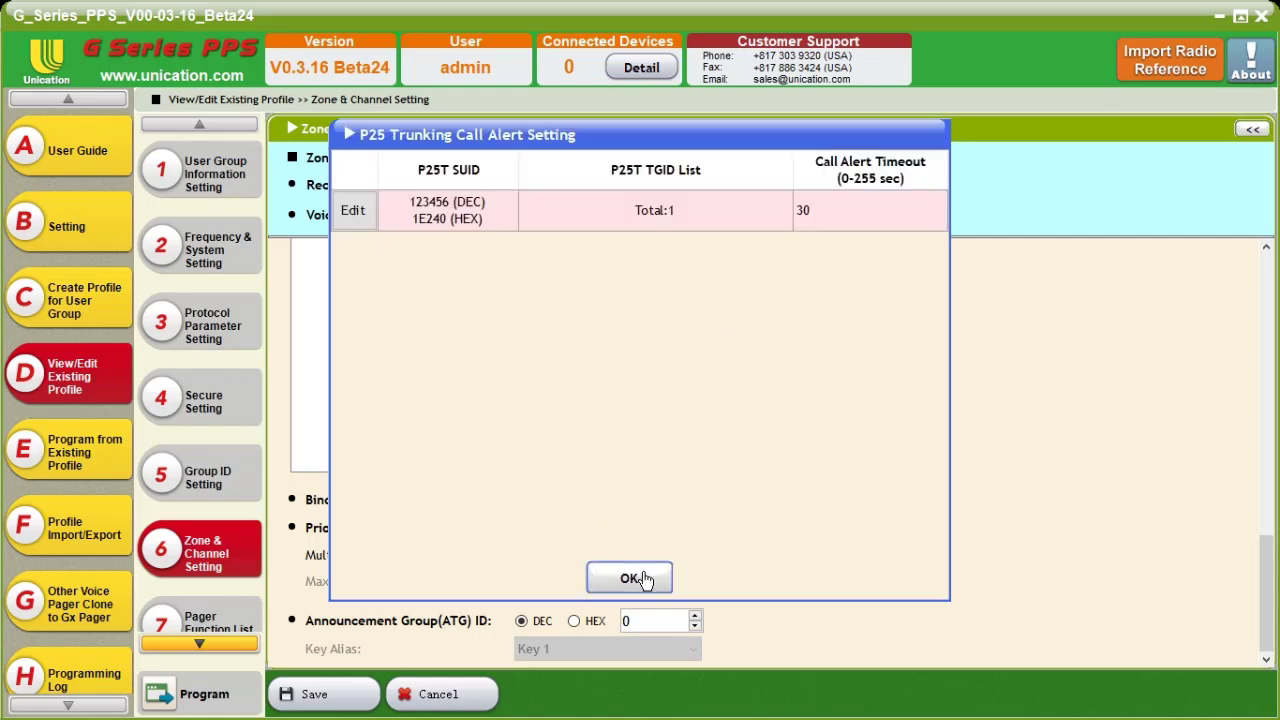
click(638, 577)
click(365, 700)
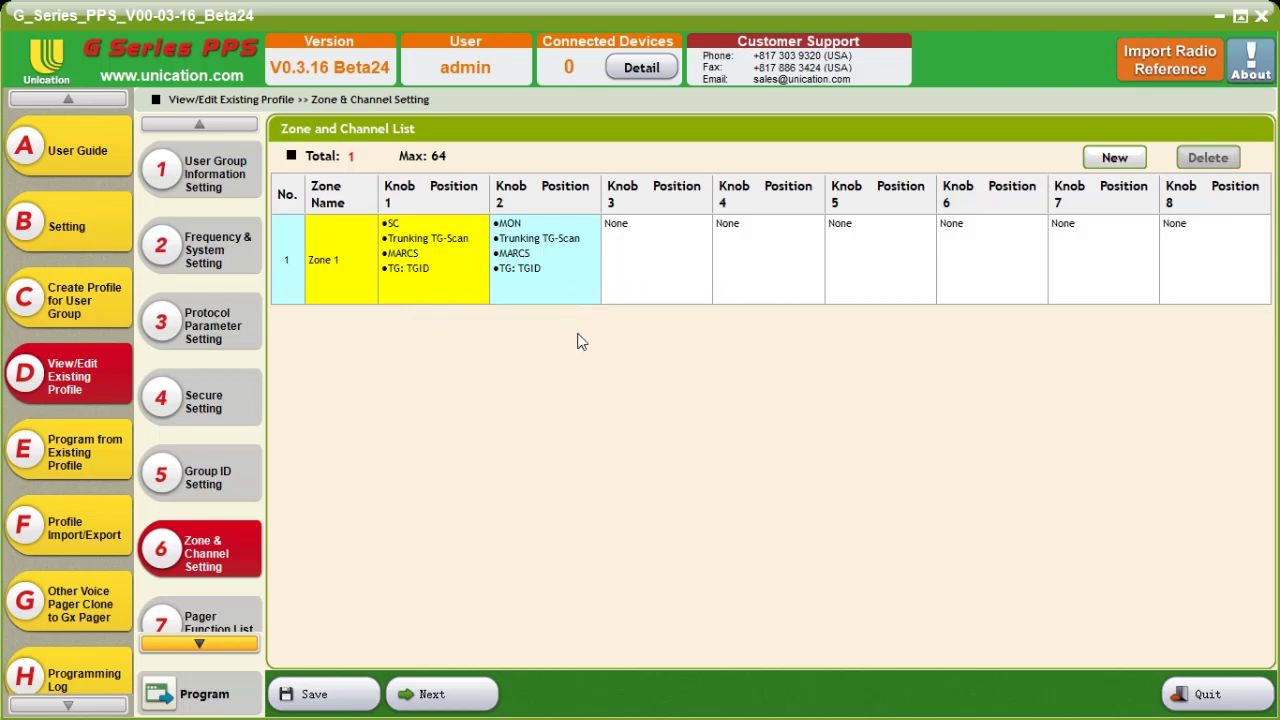
- Enable Call Alert Radio Service among the pager's paging functions and check the device function settings
click(222, 614)
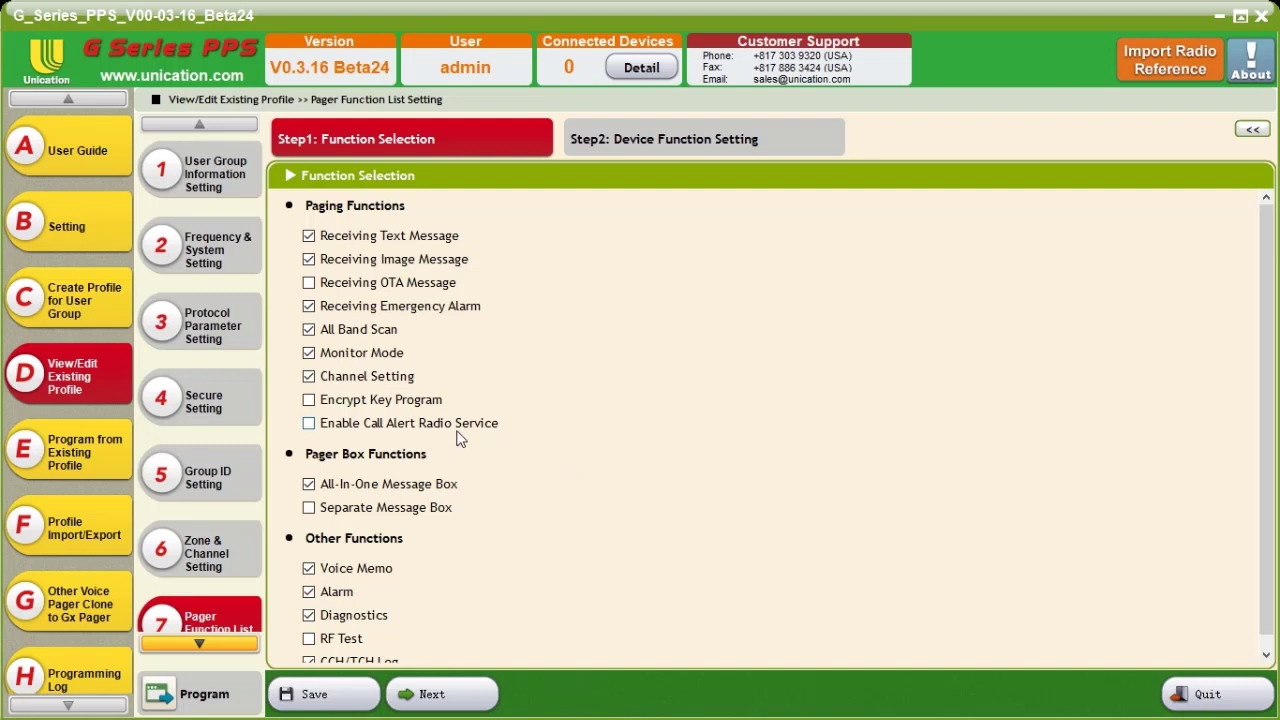
click(309, 424)
scroll(605, 413, down, 1)
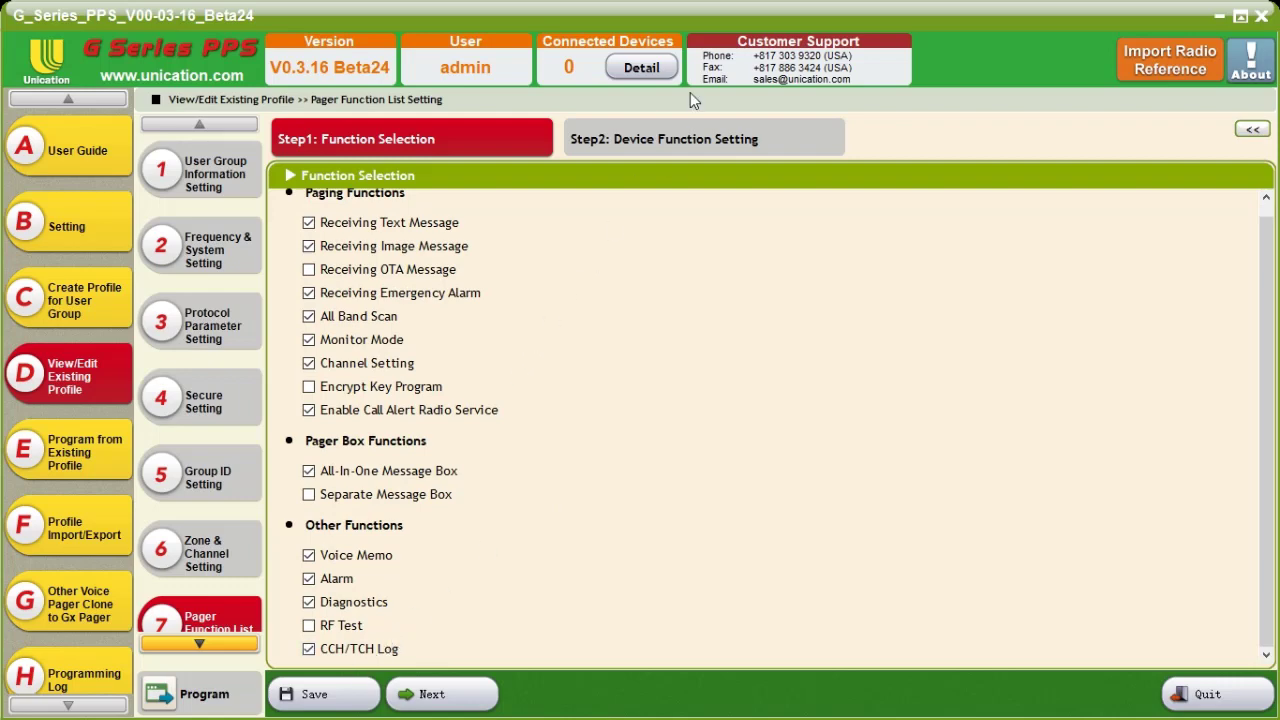
click(671, 150)
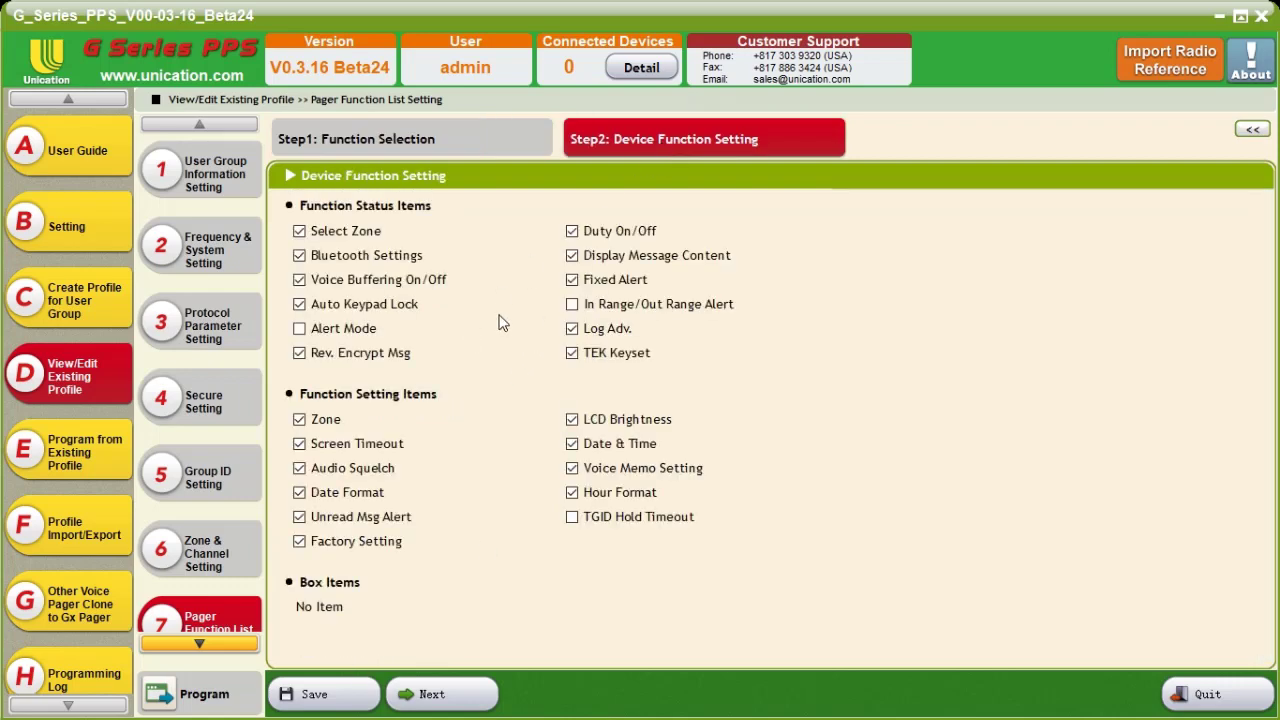
click(400, 139)
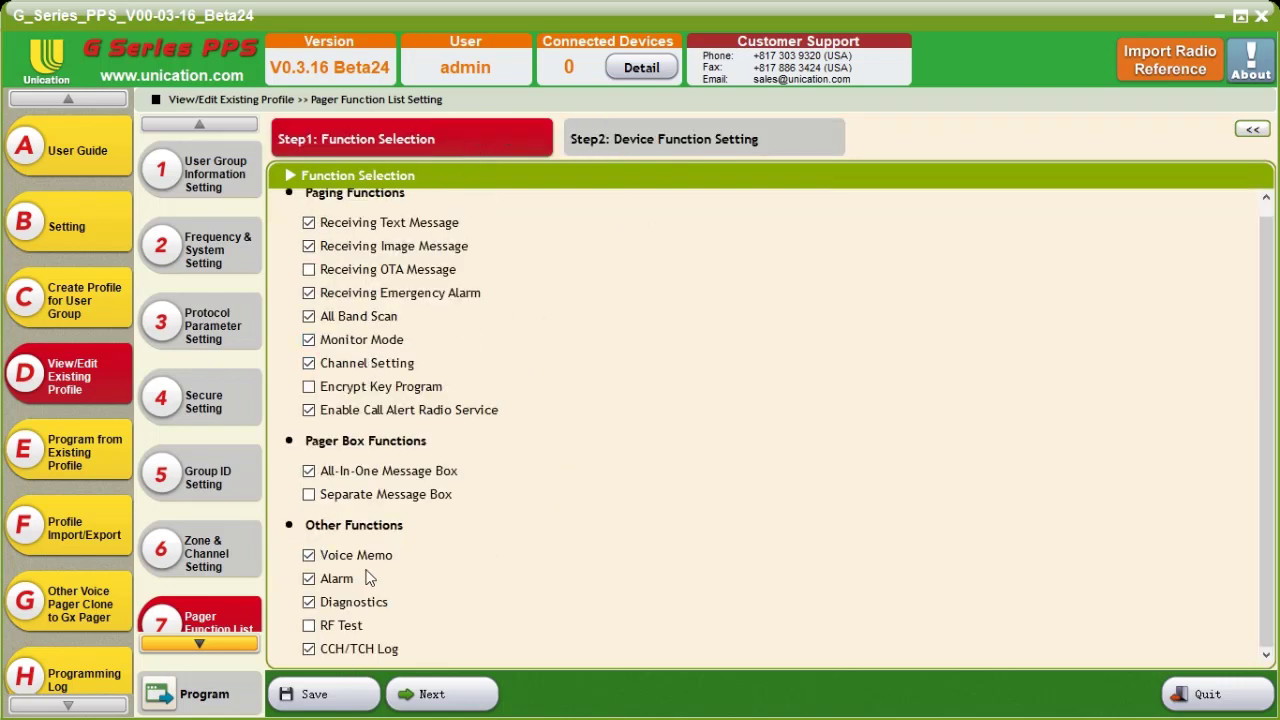
- Open the profile's Group ID settings showing the group list
click(243, 484)
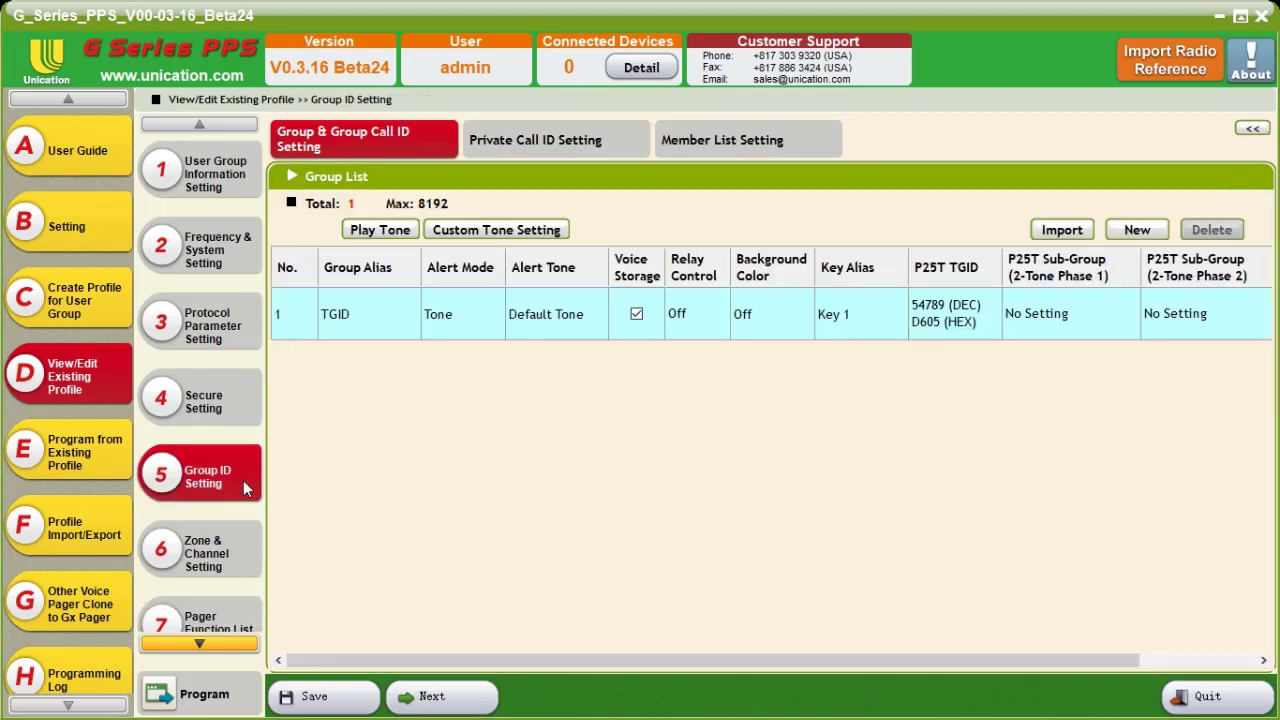